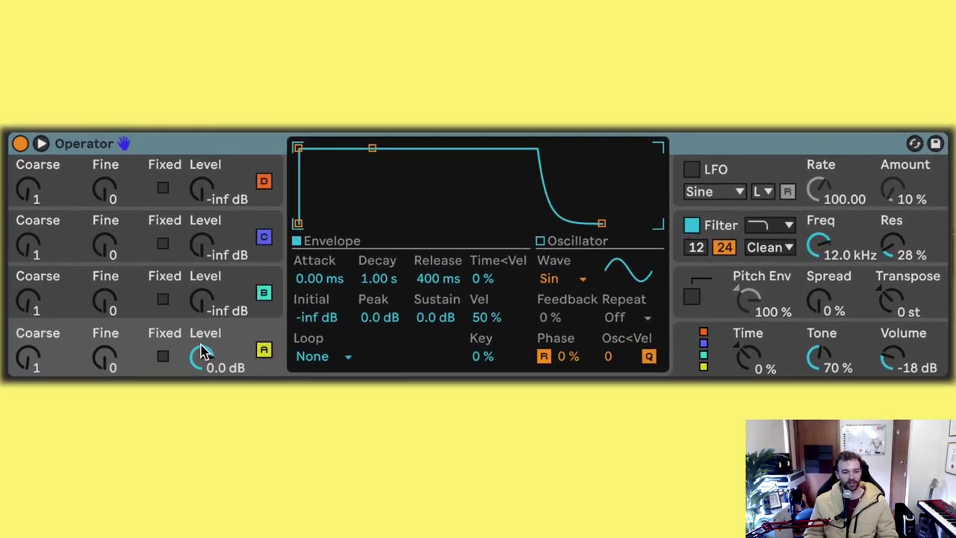
Set Operator oscillator A's wave to Noise White and disable oscillators B, C and D.
{"action": "left_click", "coordinate": [569, 282]}
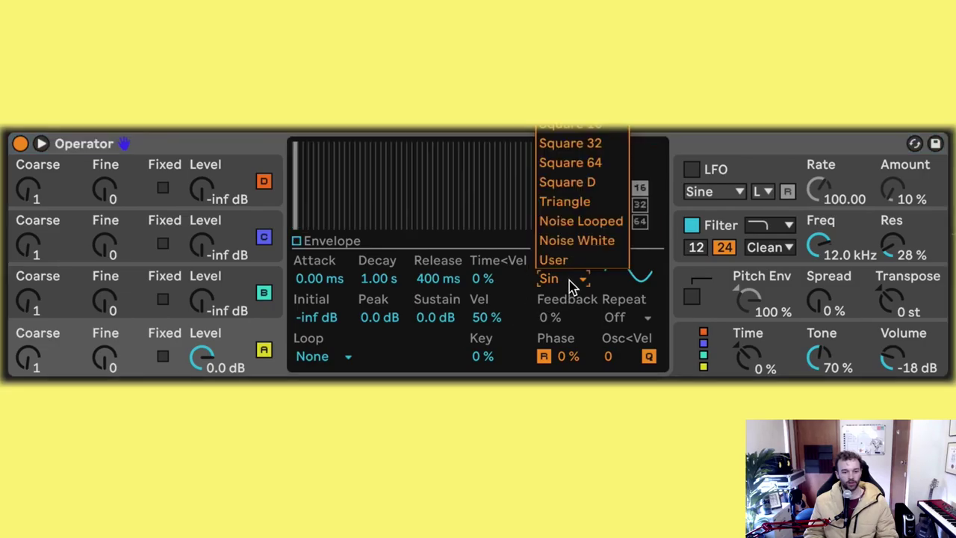
{"action": "left_click", "coordinate": [590, 240]}
{"action": "left_click", "coordinate": [263, 292]}
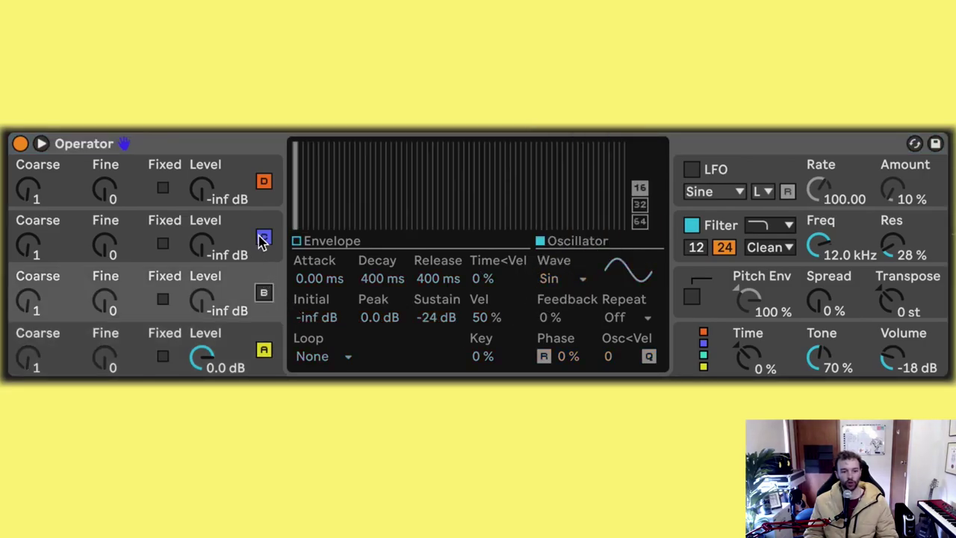
{"action": "left_click", "coordinate": [263, 237]}
{"action": "left_click", "coordinate": [264, 182]}
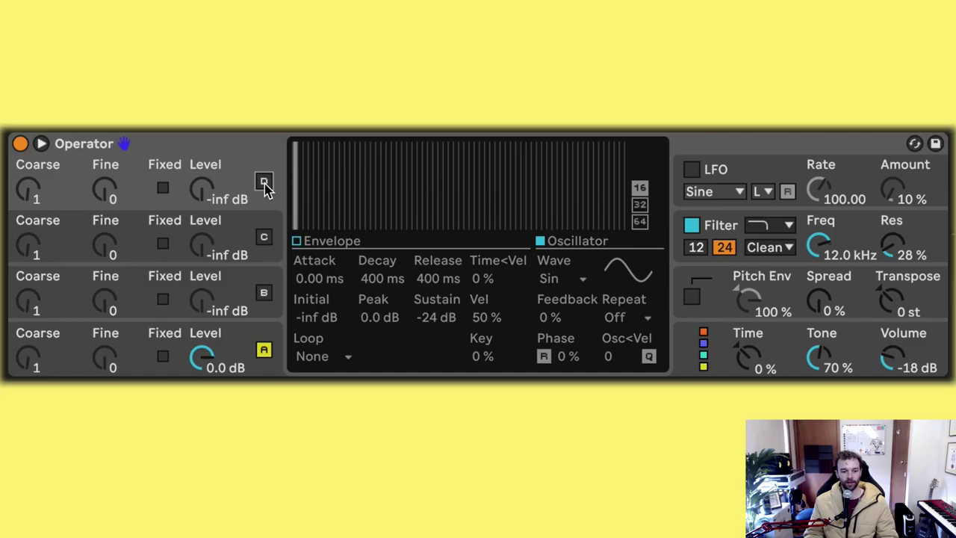
Turn off Operator's filter and set Release to 1 ms, Spread 100% and Vel 0%.
{"action": "left_click", "coordinate": [275, 332]}
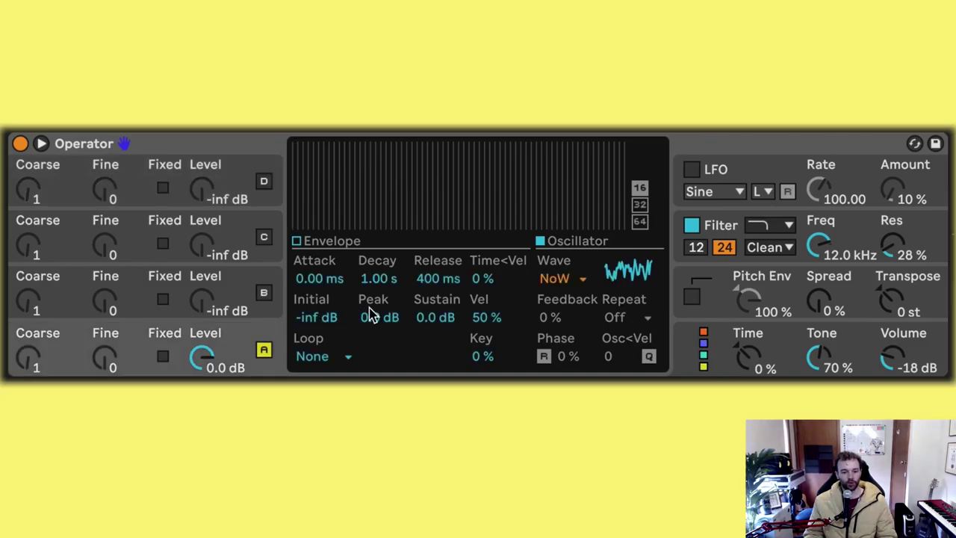
{"action": "left_click", "coordinate": [690, 225]}
{"action": "left_click", "coordinate": [261, 334]}
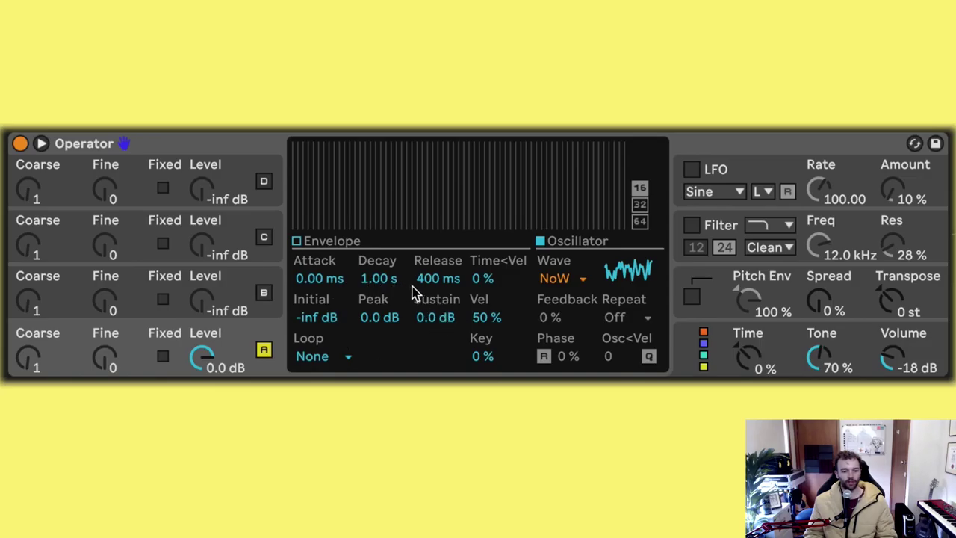
{"action": "left_click_drag", "start_coordinate": [432, 280], "coordinate": [432, 358]}
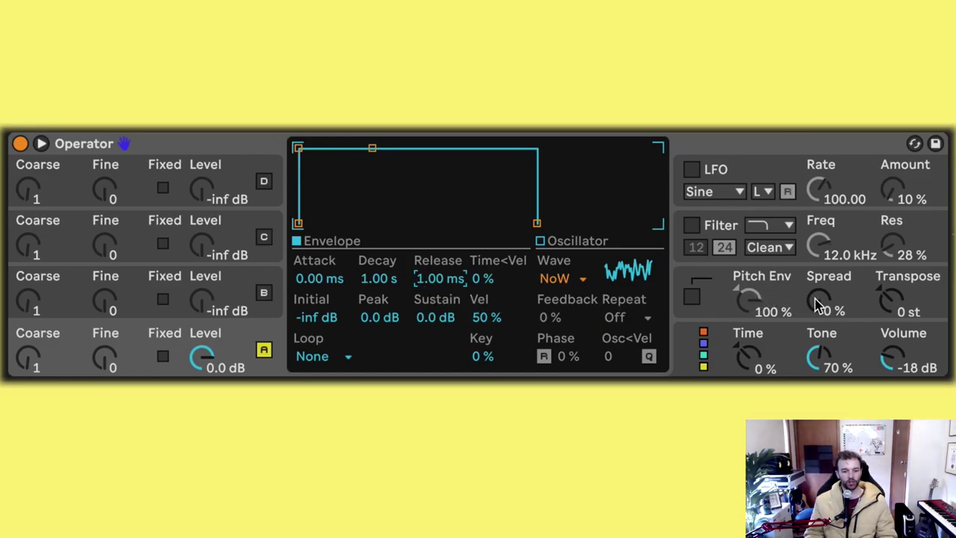
{"action": "left_click_drag", "start_coordinate": [823, 314], "coordinate": [824, 239]}
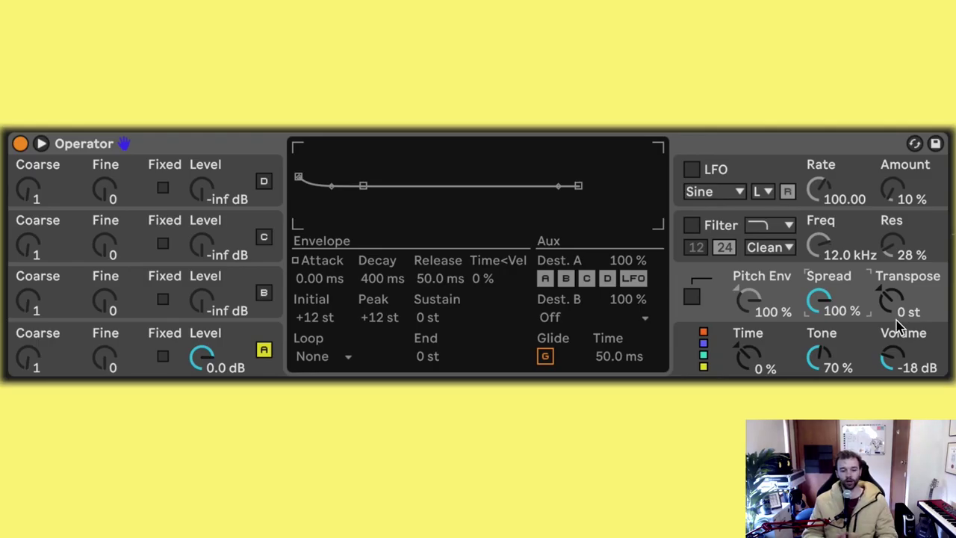
{"action": "left_click", "coordinate": [237, 340]}
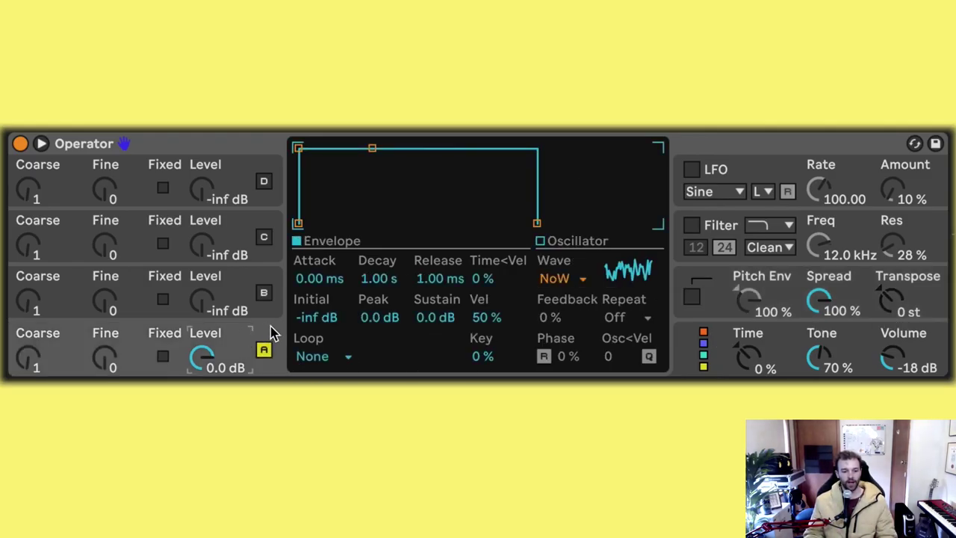
{"action": "left_click", "coordinate": [482, 318]}
{"action": "key", "text": "Delete"}
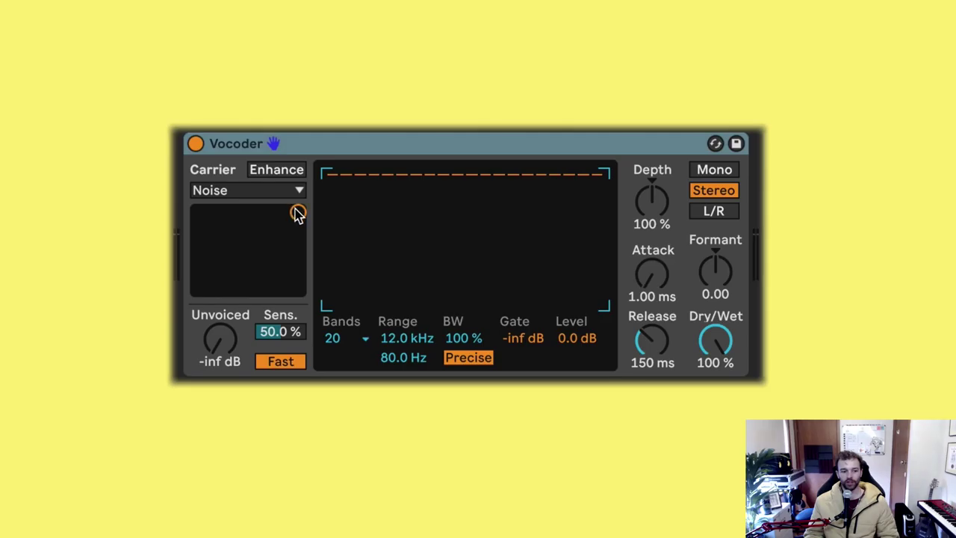
Try the noise carrier XY pad, switch on Vocoder Enhance, and briefly play the result.
{"action": "left_click_drag", "start_coordinate": [302, 211], "coordinate": [283, 222]}
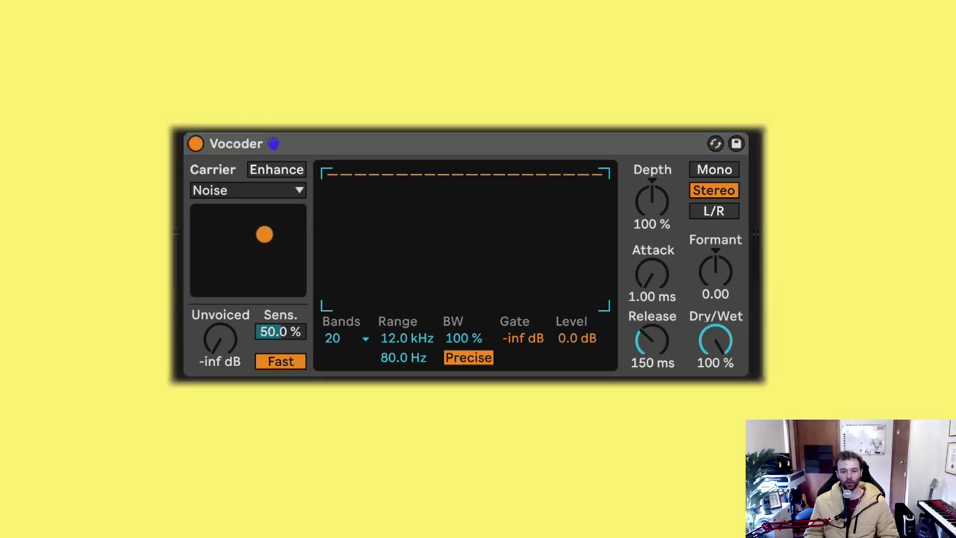
{"action": "left_click_drag", "start_coordinate": [265, 233], "coordinate": [297, 214]}
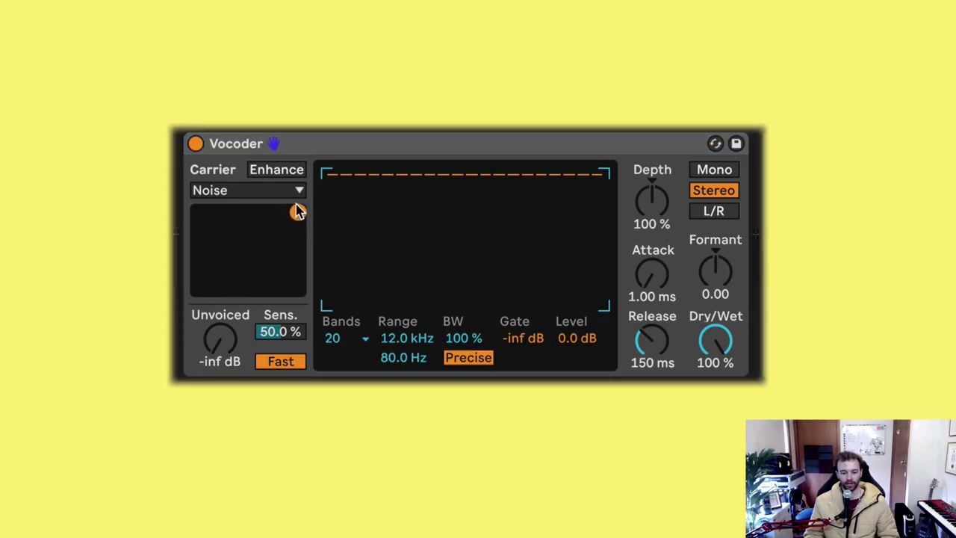
{"action": "left_click", "coordinate": [292, 171]}
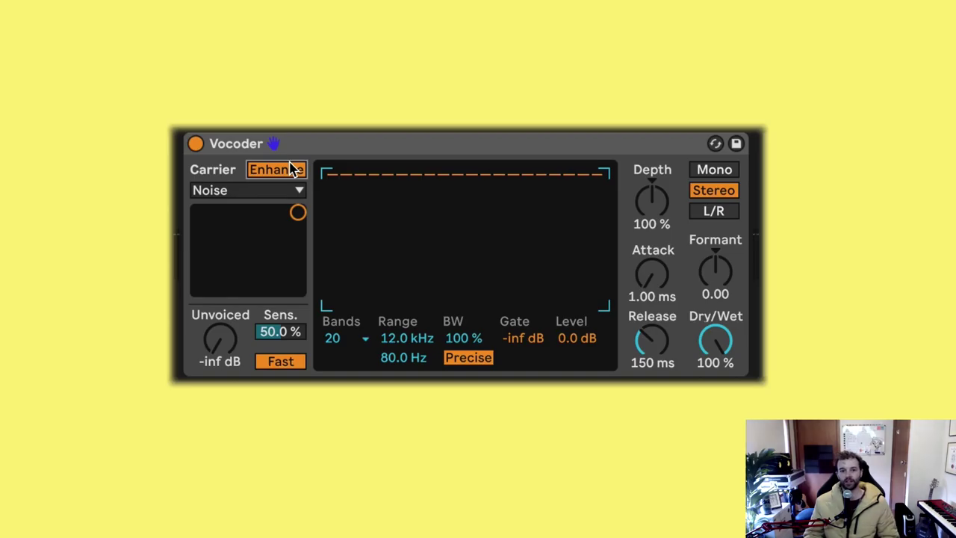
{"action": "key", "text": "space"}
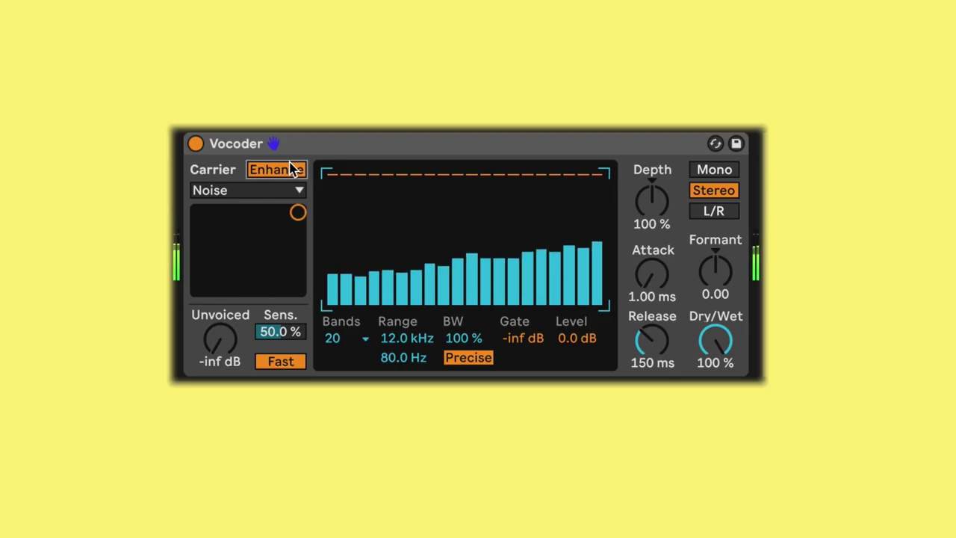
{"action": "key", "text": "space"}
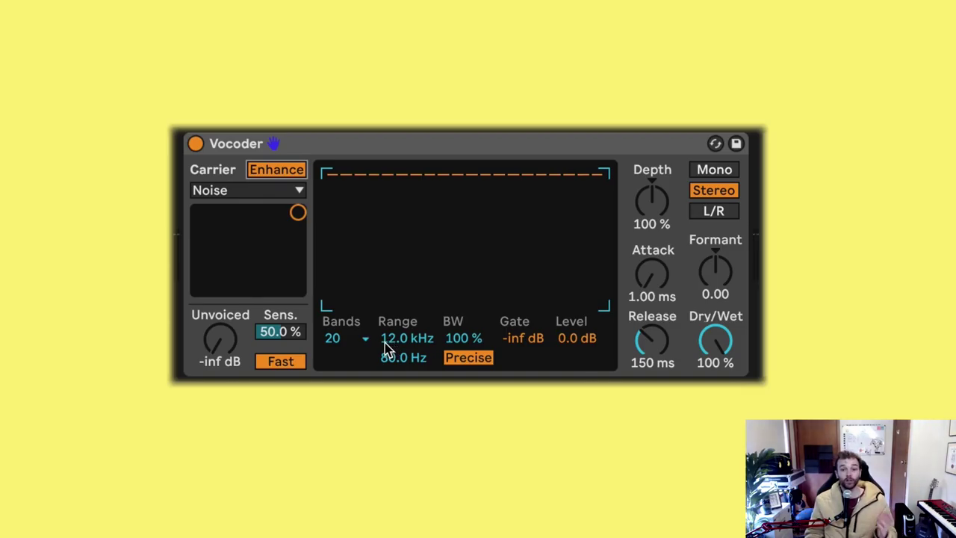
Set the Vocoder to 40 bands with an upper range of 16000 Hz, then audition.
{"action": "left_click", "coordinate": [360, 342]}
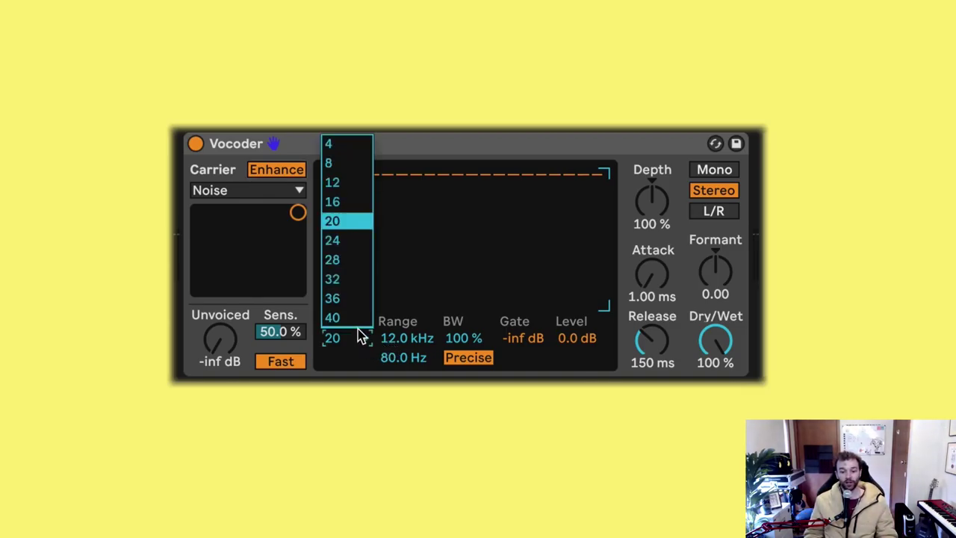
{"action": "left_click", "coordinate": [360, 317]}
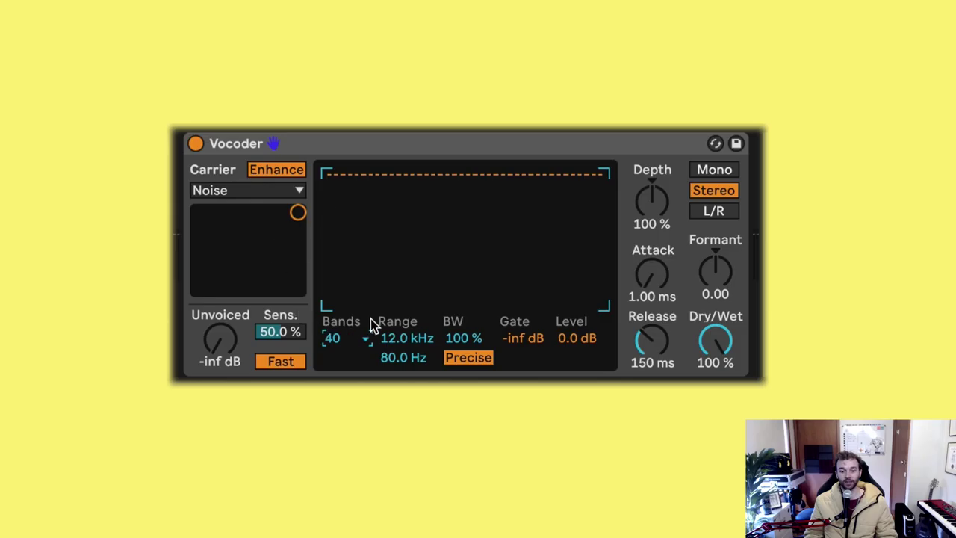
{"action": "left_click", "coordinate": [408, 336]}
{"action": "type", "text": "16000"}
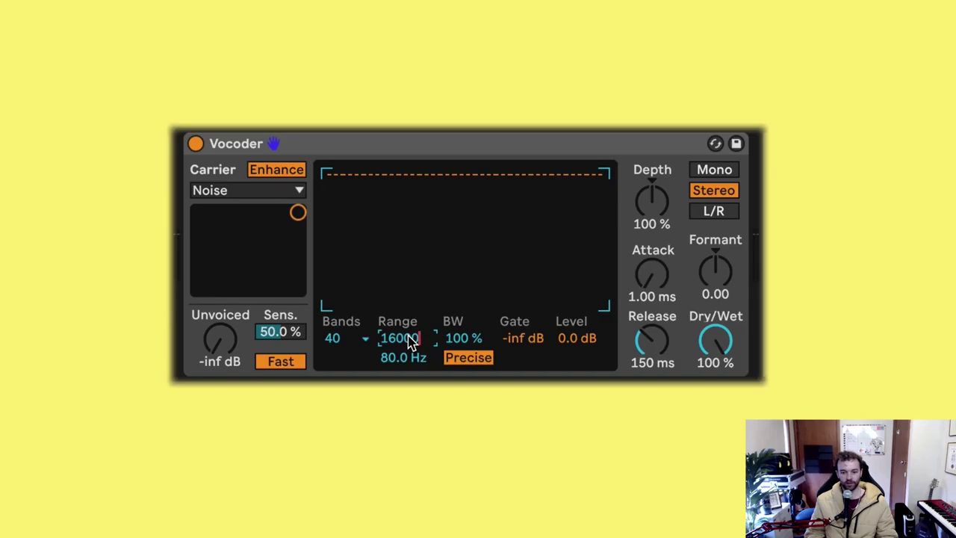
{"action": "key", "text": "Return"}
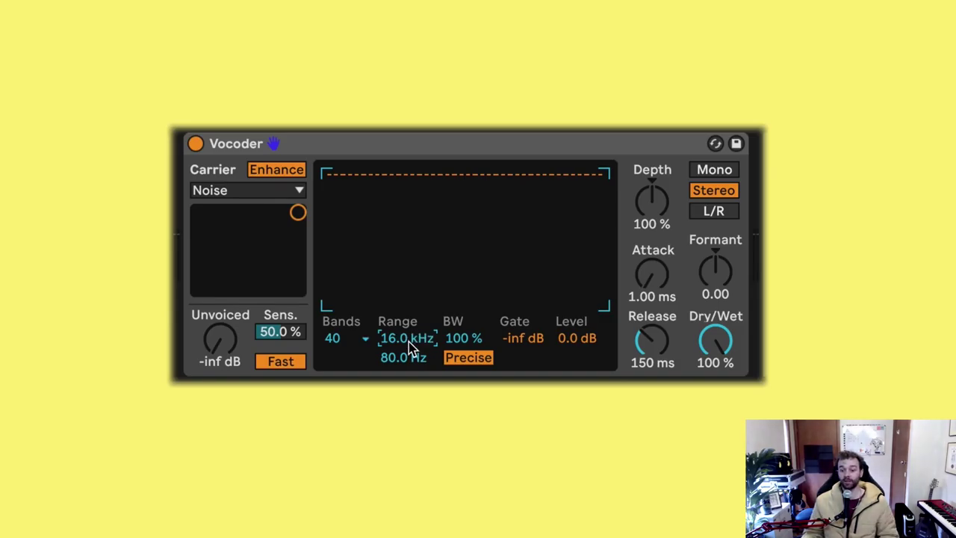
{"action": "key", "text": "space"}
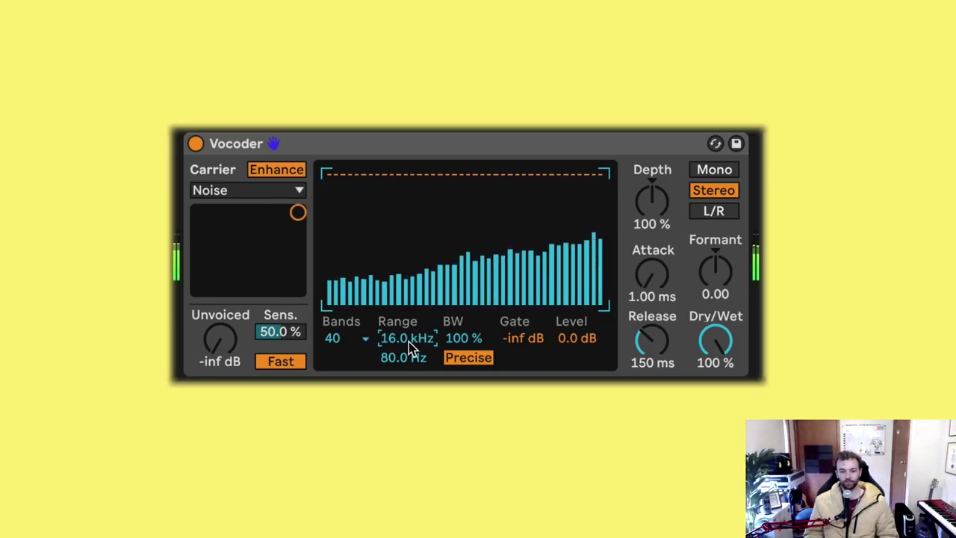
{"action": "key", "text": "space"}
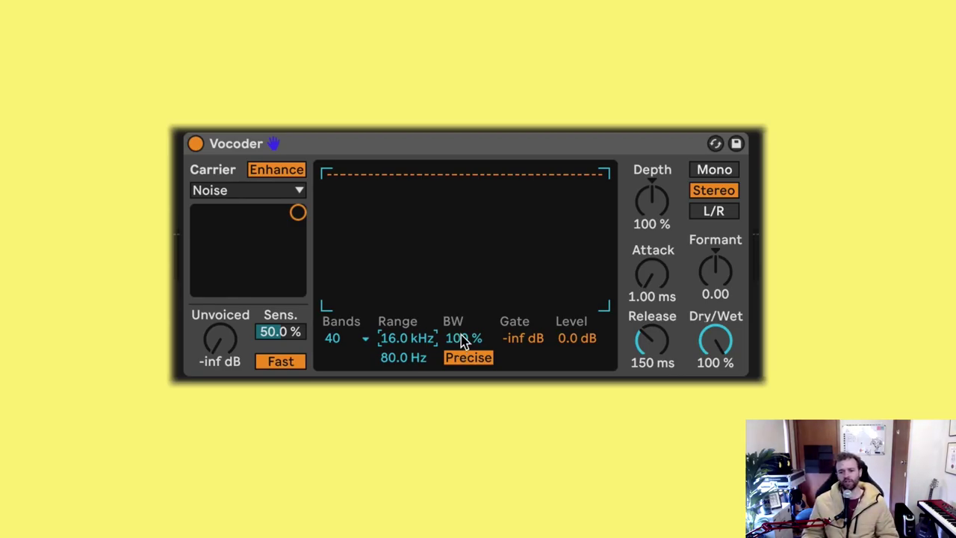
Set Vocoder bandwidth to 150%, compare lower values during playback, then restore 150%.
{"action": "left_click", "coordinate": [475, 342]}
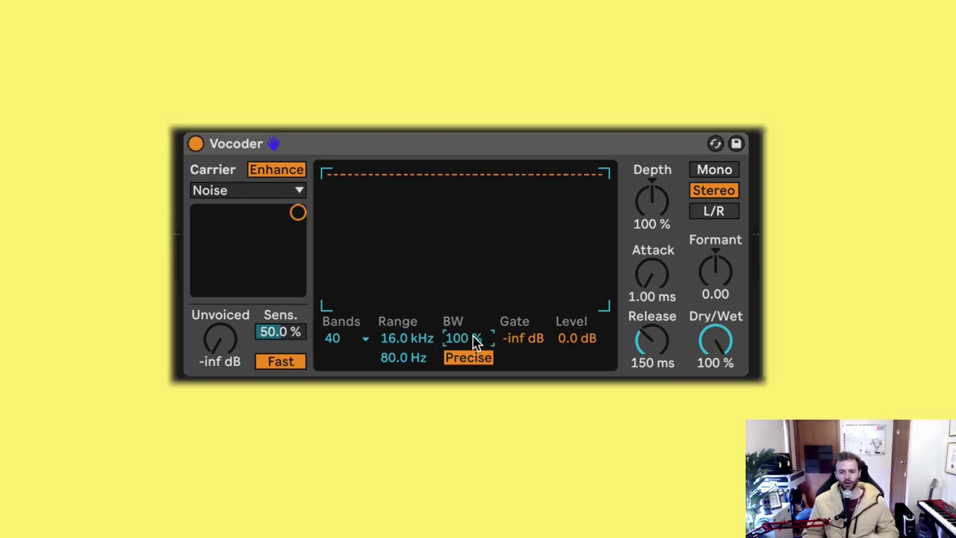
{"action": "type", "text": "110"}
{"action": "key", "text": "Return"}
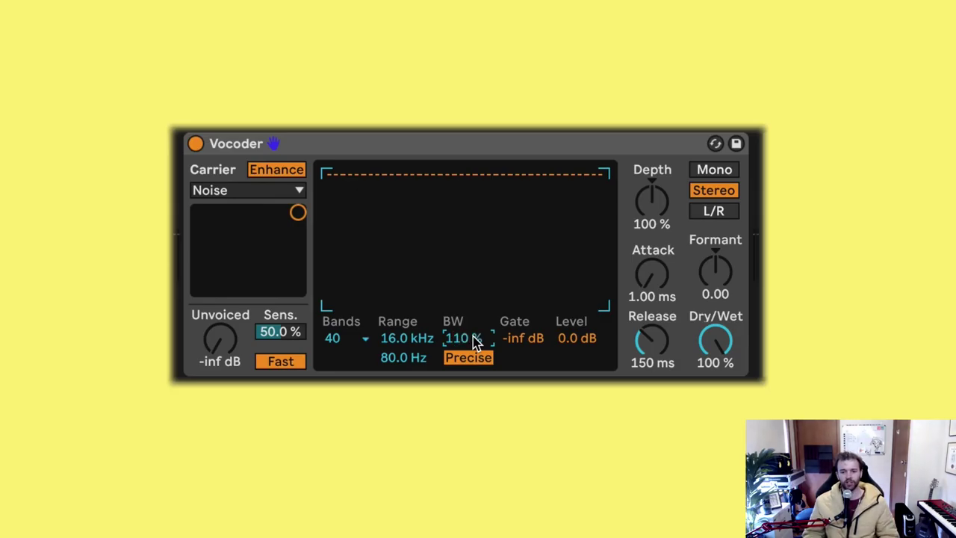
{"action": "type", "text": "150"}
{"action": "key", "text": "Return"}
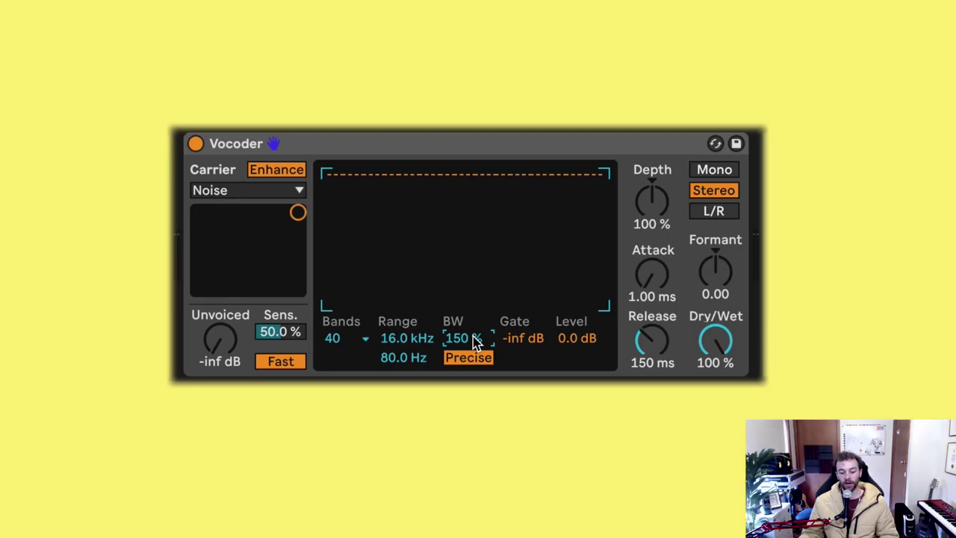
{"action": "key", "text": "space"}
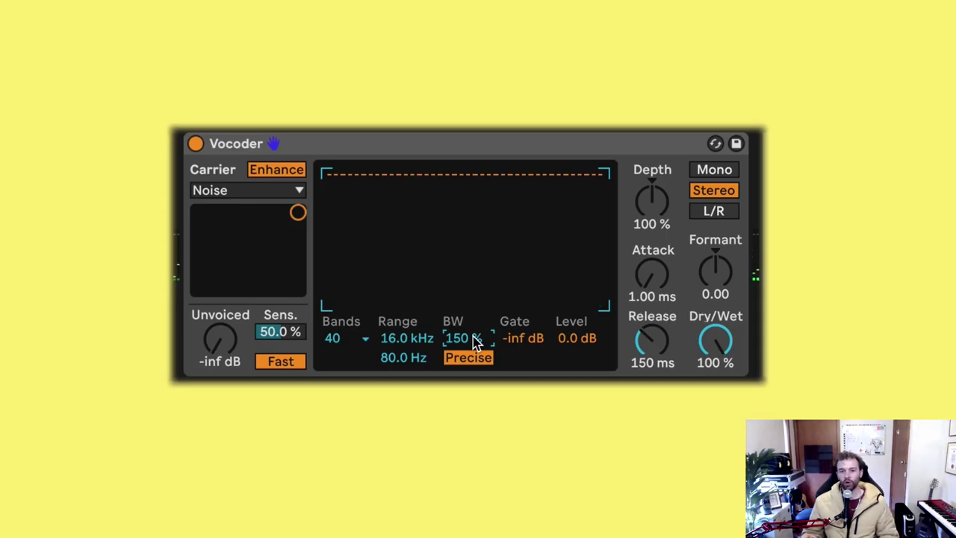
{"action": "mouse_move", "coordinate": [474, 340]}
{"action": "left_mouse_down"}
{"action": "mouse_move", "coordinate": [474, 416]}
{"action": "mouse_move", "coordinate": [475, 356]}
{"action": "left_mouse_up"}
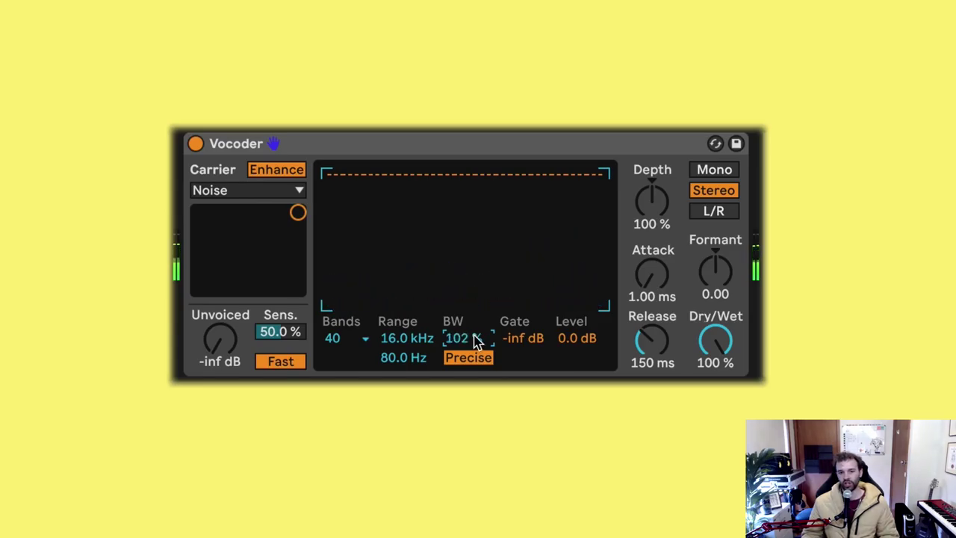
{"action": "type", "text": "150"}
{"action": "key", "text": "Return"}
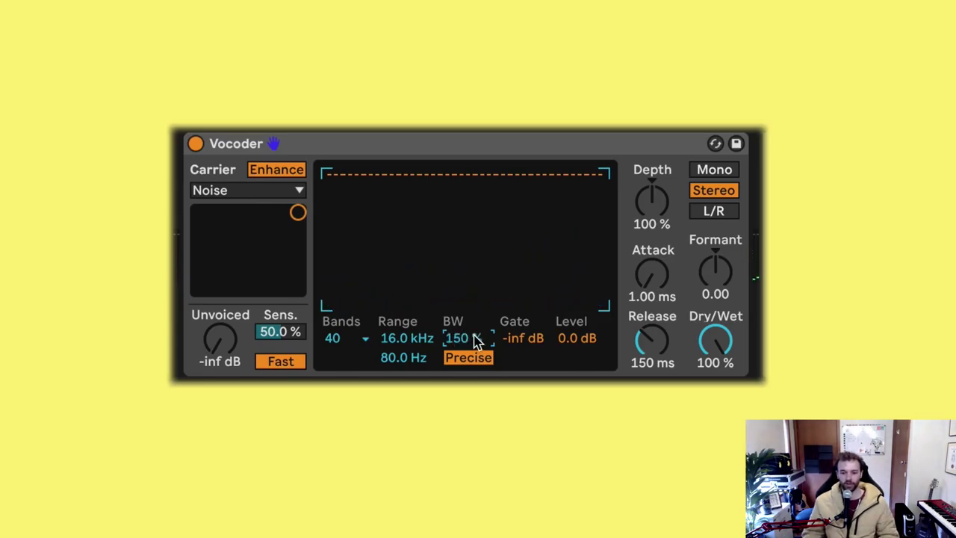
Turn the Vocoder Depth knob up to 183%.
{"action": "left_click", "coordinate": [517, 340]}
{"action": "left_click", "coordinate": [648, 222]}
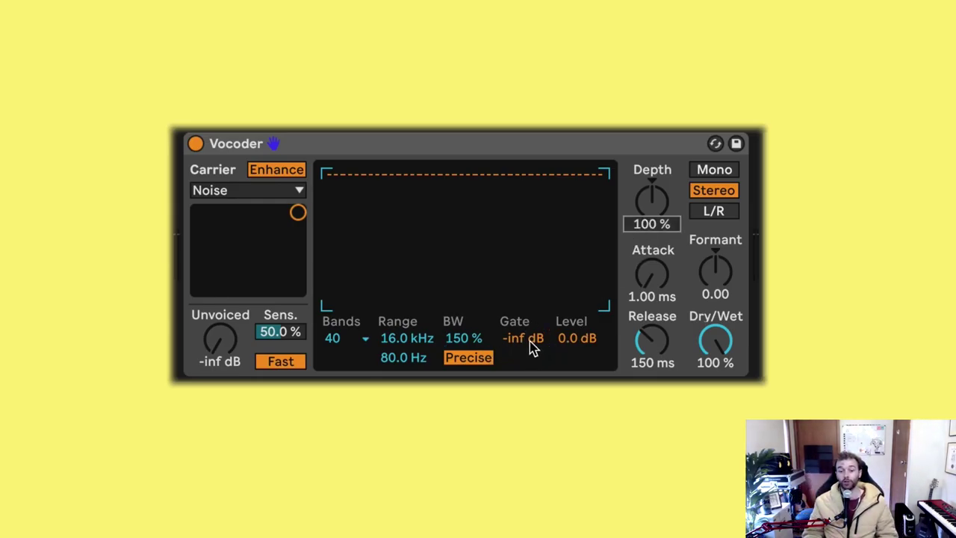
{"action": "left_click", "coordinate": [643, 211]}
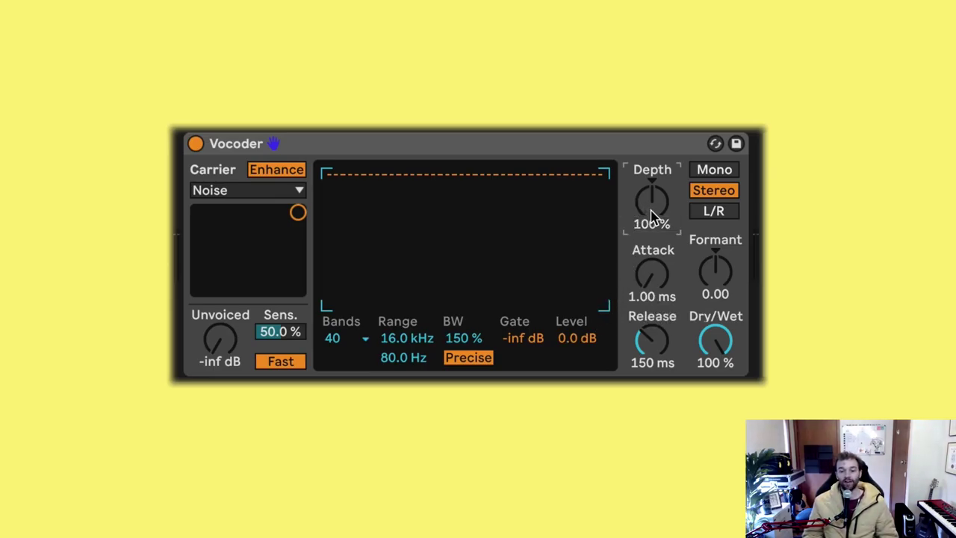
{"action": "left_click_drag", "start_coordinate": [652, 216], "coordinate": [652, 153]}
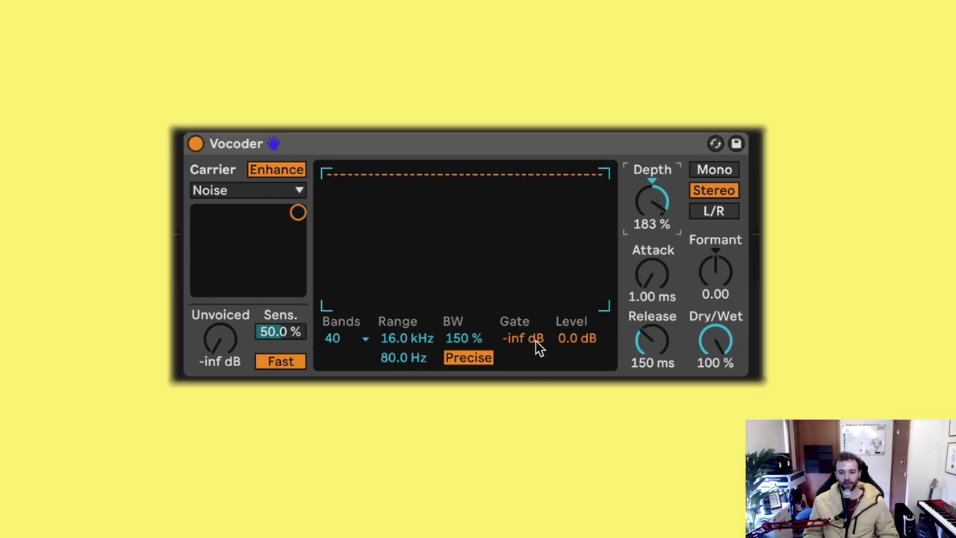
Reset Vocoder Depth to 100% and raise the Gate from -inf to -14 dB.
{"action": "left_click", "coordinate": [652, 202]}
{"action": "key", "text": "Delete"}
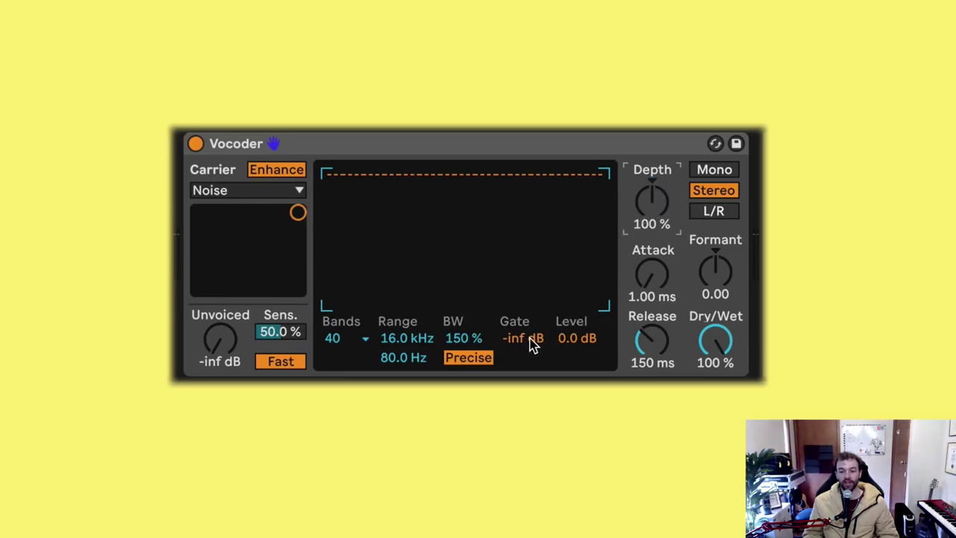
{"action": "left_click_drag", "start_coordinate": [533, 345], "coordinate": [533, 300]}
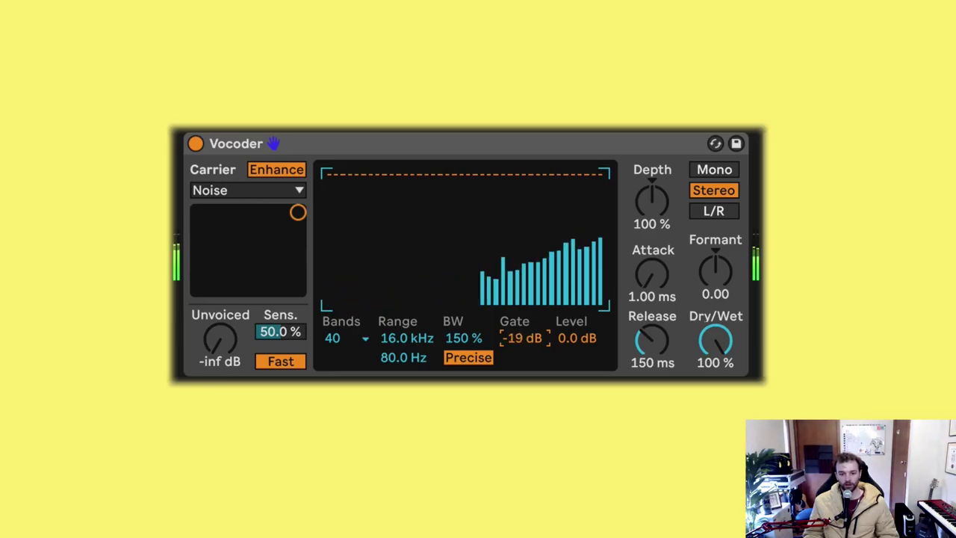
{"action": "key", "text": "Up"}
{"action": "key", "text": "Up"}
{"action": "key", "text": "Up"}
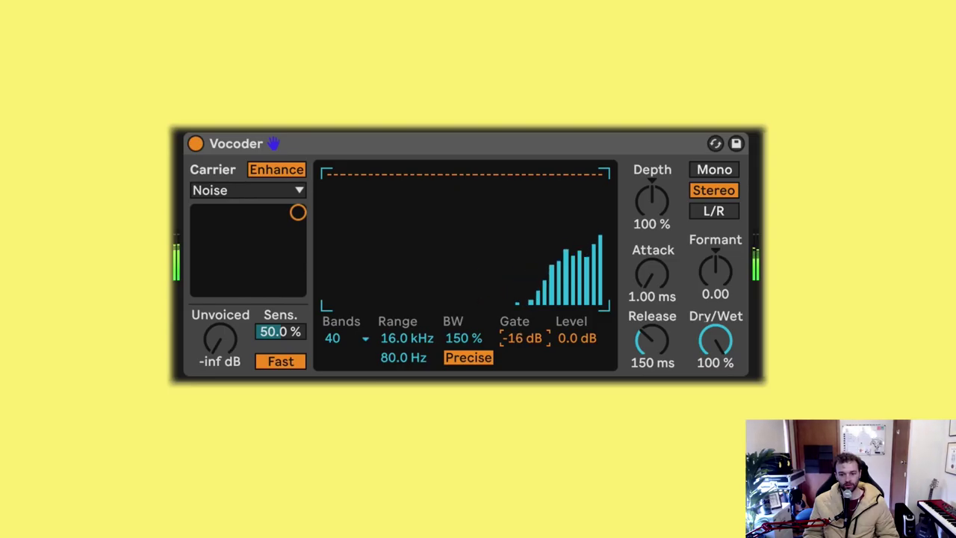
{"action": "key", "text": "Up"}
{"action": "key", "text": "Up"}
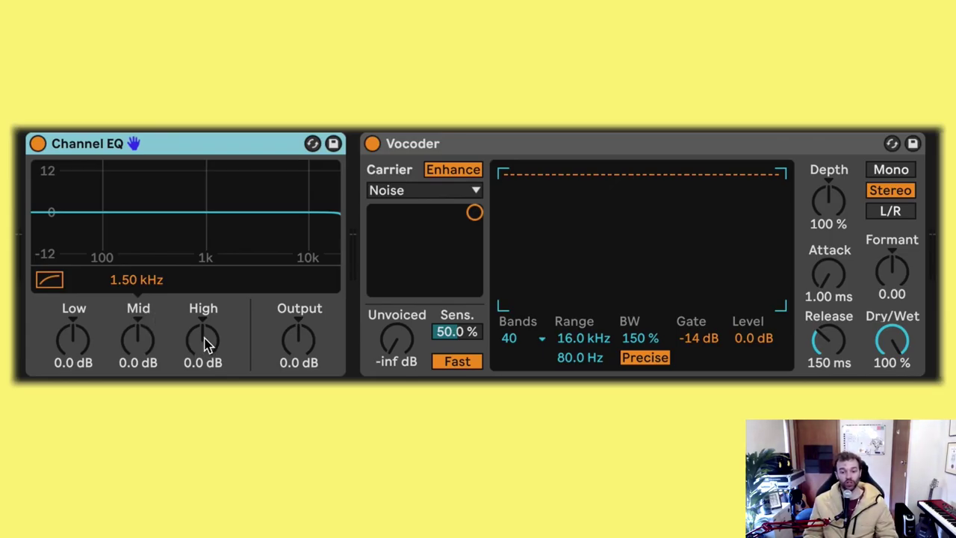
Cut Channel EQ highs to -9.2 dB, boost lows to 12 dB, and set Gate -21 dB while playing.
{"action": "left_click_drag", "start_coordinate": [207, 344], "coordinate": [208, 382]}
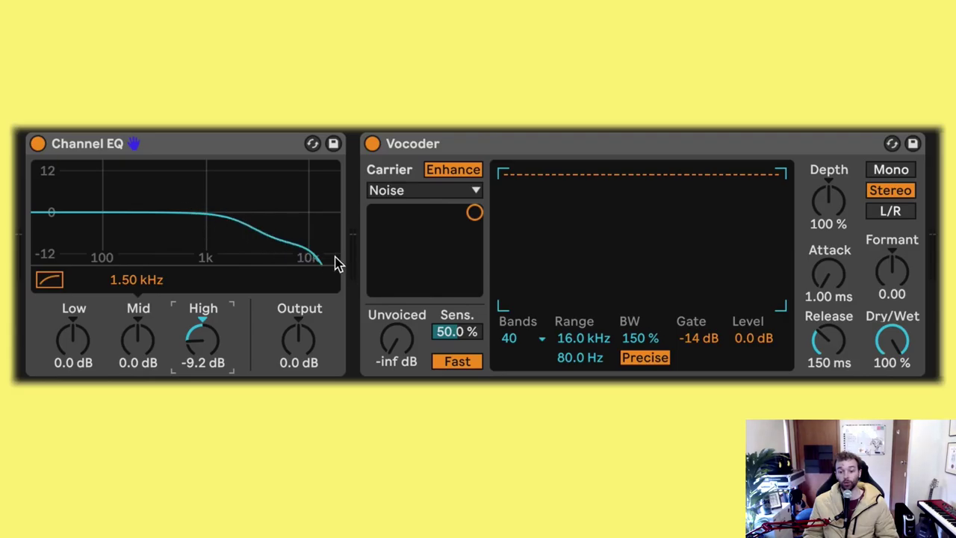
{"action": "left_click_drag", "start_coordinate": [701, 338], "coordinate": [700, 374]}
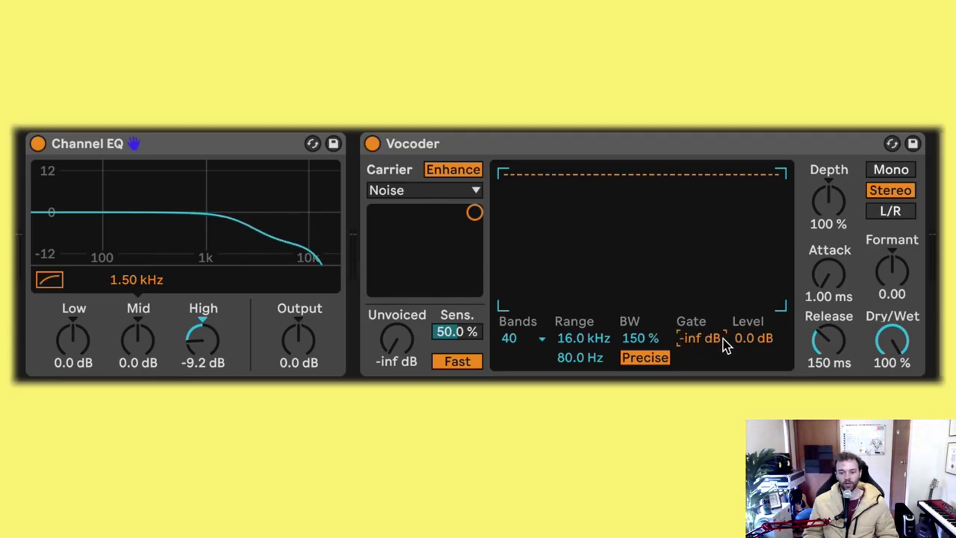
{"action": "key", "text": "space"}
{"action": "left_click_drag", "start_coordinate": [712, 341], "coordinate": [712, 305]}
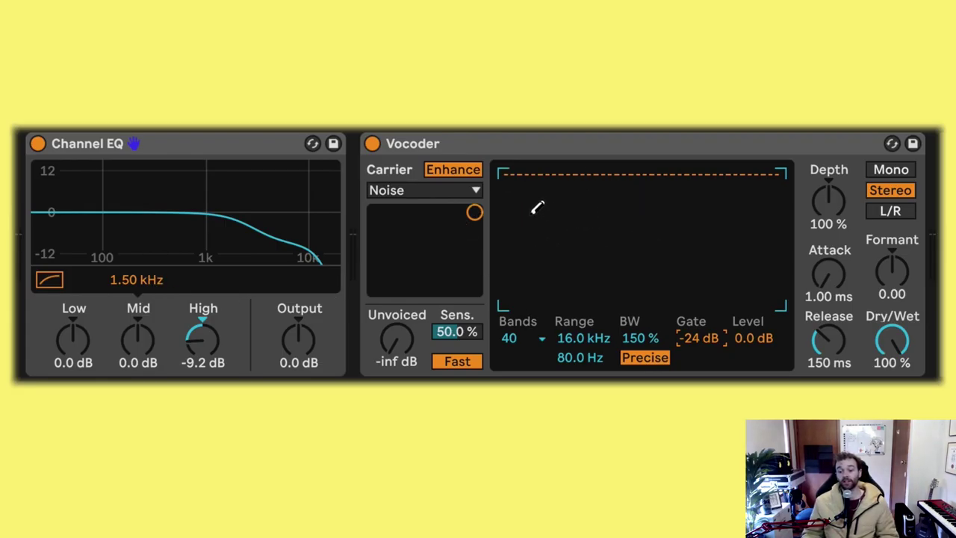
{"action": "left_click_drag", "start_coordinate": [69, 360], "coordinate": [68, 342]}
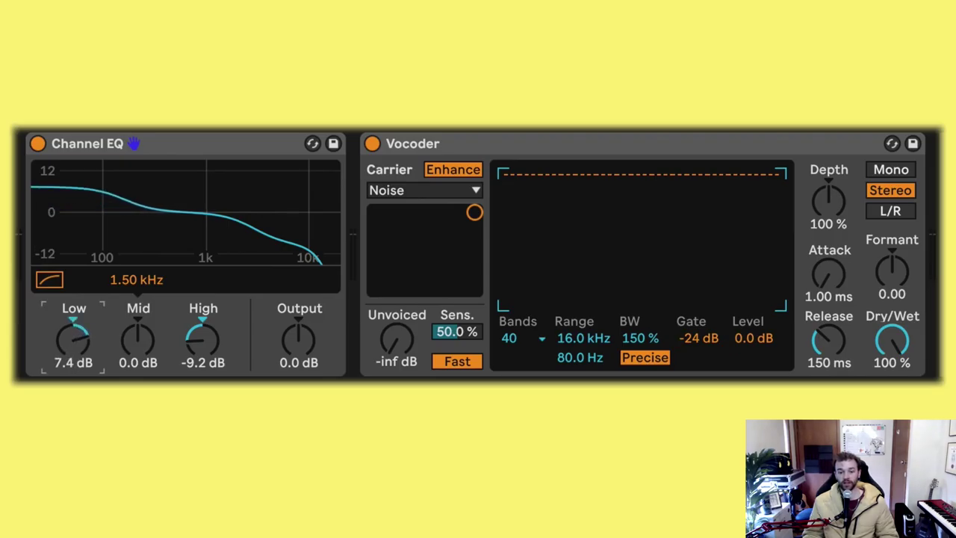
{"action": "mouse_move", "coordinate": [73, 357]}
{"action": "left_mouse_down"}
{"action": "mouse_move", "coordinate": [73, 345]}
{"action": "mouse_move", "coordinate": [70, 357]}
{"action": "left_mouse_up"}
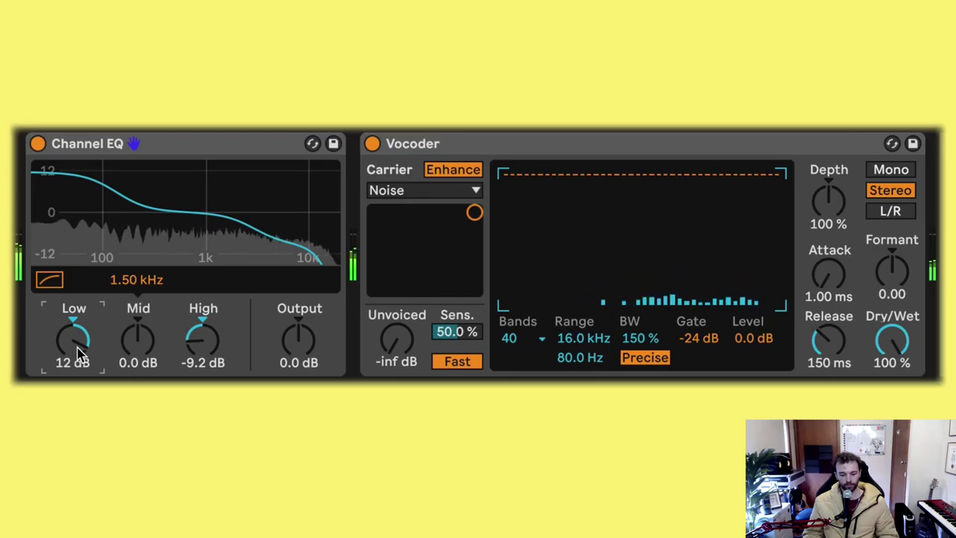
{"action": "left_click_drag", "start_coordinate": [698, 337], "coordinate": [698, 335]}
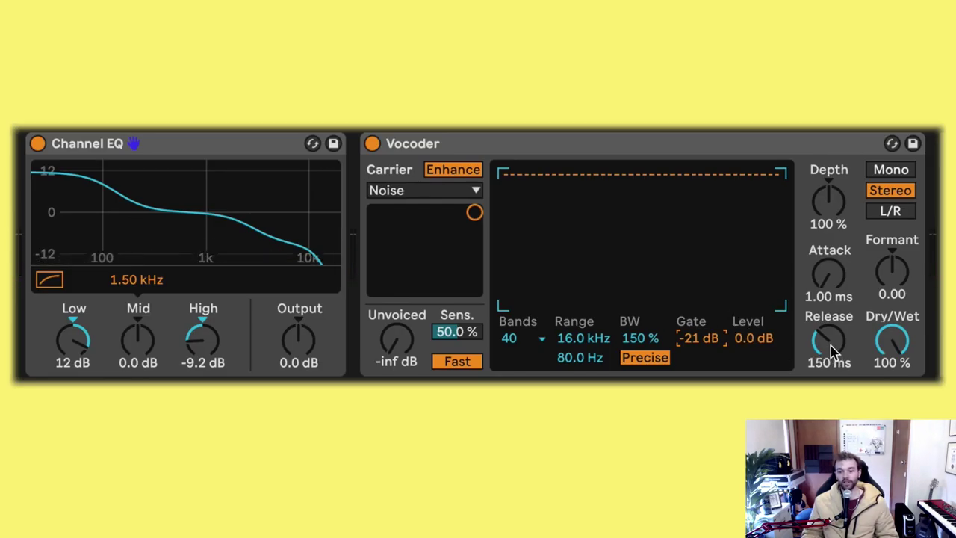
Lengthen Vocoder Release to 802 ms and lower Formant to -9.00.
{"action": "left_click_drag", "start_coordinate": [828, 340], "coordinate": [828, 298]}
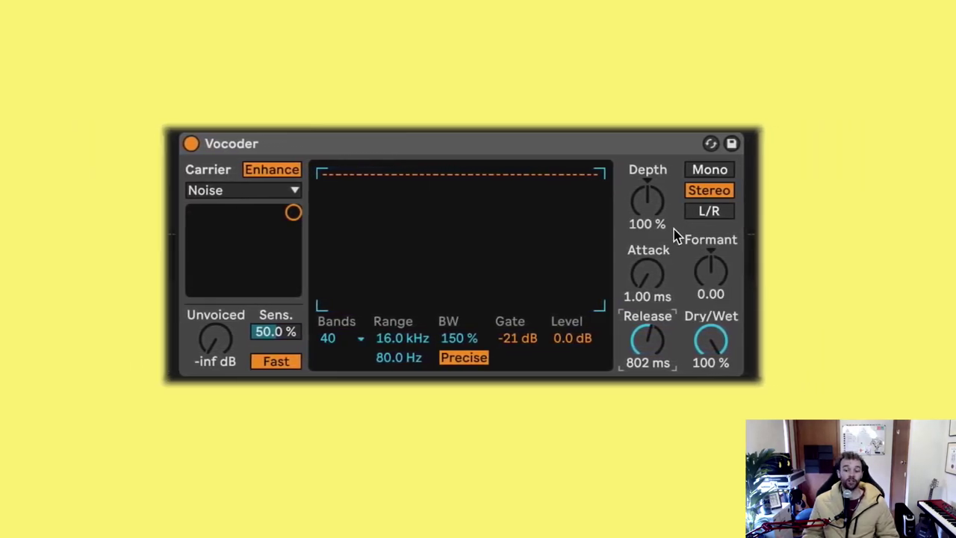
{"action": "left_click", "coordinate": [713, 273]}
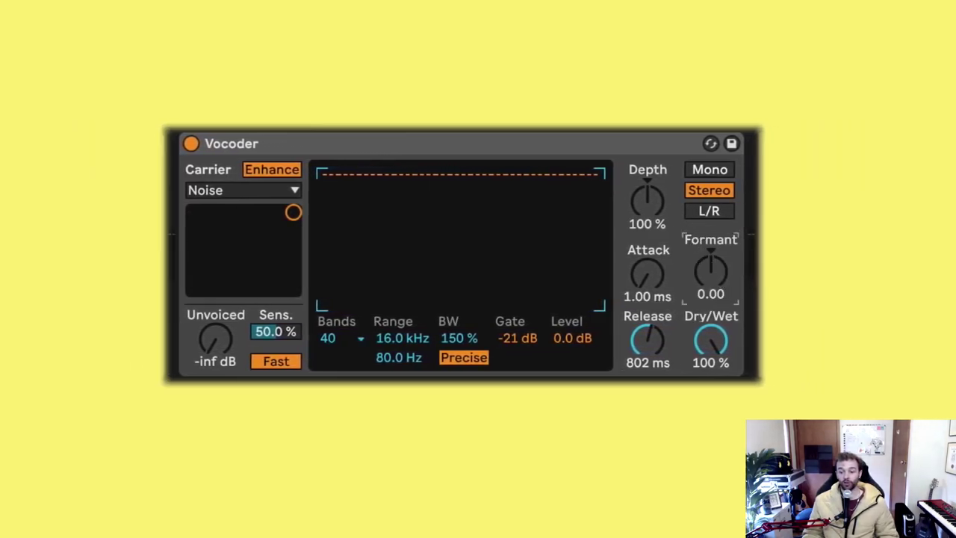
{"action": "left_click_drag", "start_coordinate": [713, 273], "coordinate": [713, 340]}
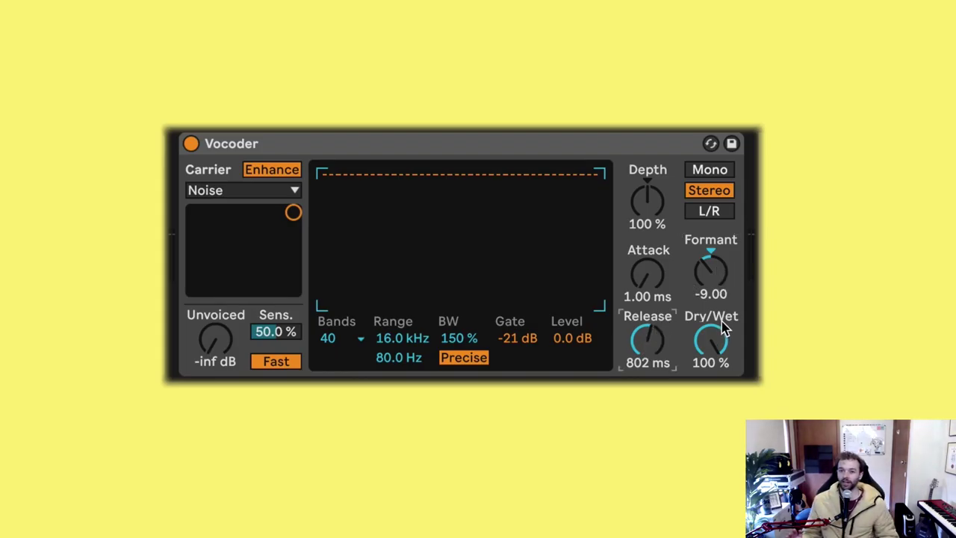
Set Vocoder Gate to -25 dB, Release 175 ms, Depth 131% and Level 8.6 dB.
{"action": "left_click_drag", "start_coordinate": [525, 345], "coordinate": [525, 353]}
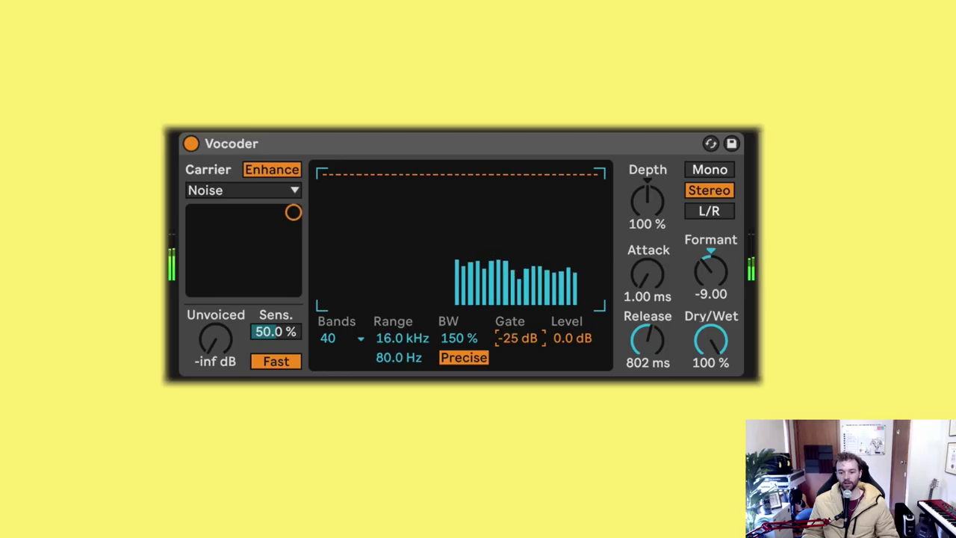
{"action": "left_click_drag", "start_coordinate": [631, 342], "coordinate": [632, 407]}
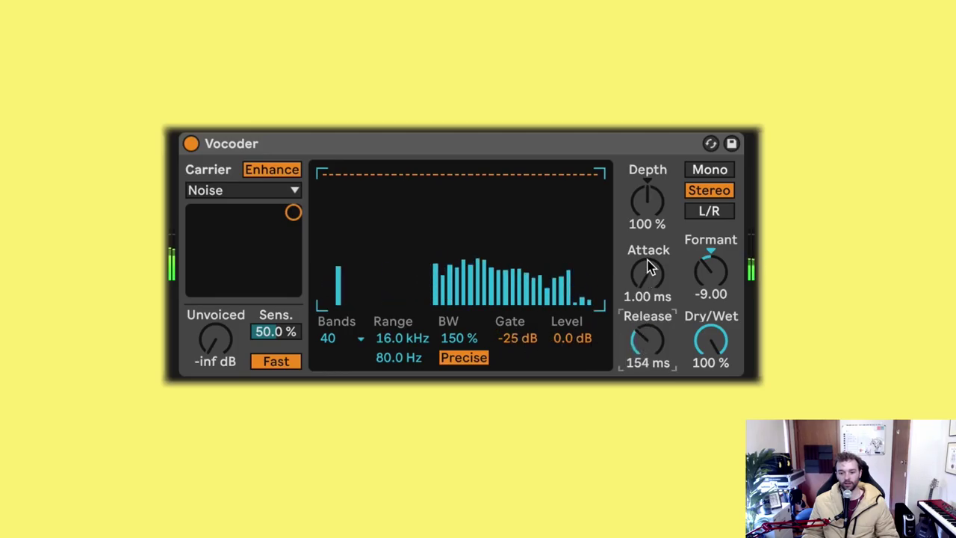
{"action": "left_click_drag", "start_coordinate": [646, 241], "coordinate": [646, 220]}
{"action": "left_click_drag", "start_coordinate": [648, 338], "coordinate": [648, 328]}
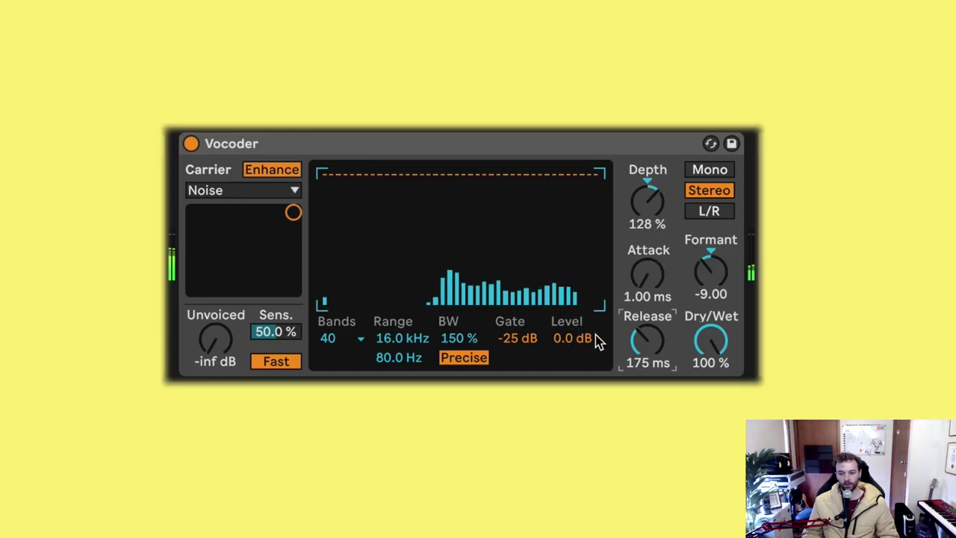
{"action": "left_click_drag", "start_coordinate": [578, 339], "coordinate": [576, 337]}
{"action": "key", "text": "Delete"}
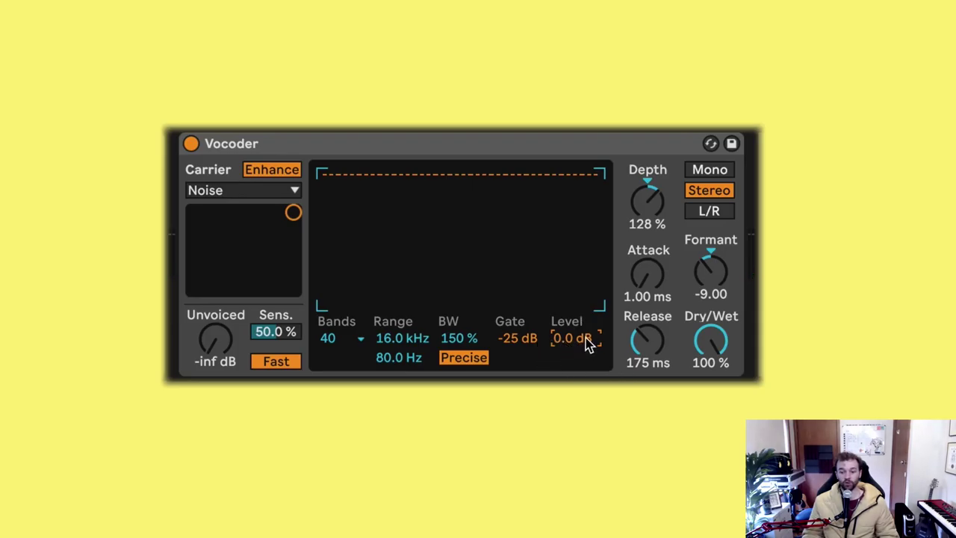
{"action": "left_click_drag", "start_coordinate": [589, 340], "coordinate": [589, 308]}
{"action": "left_click_drag", "start_coordinate": [655, 219], "coordinate": [655, 216]}
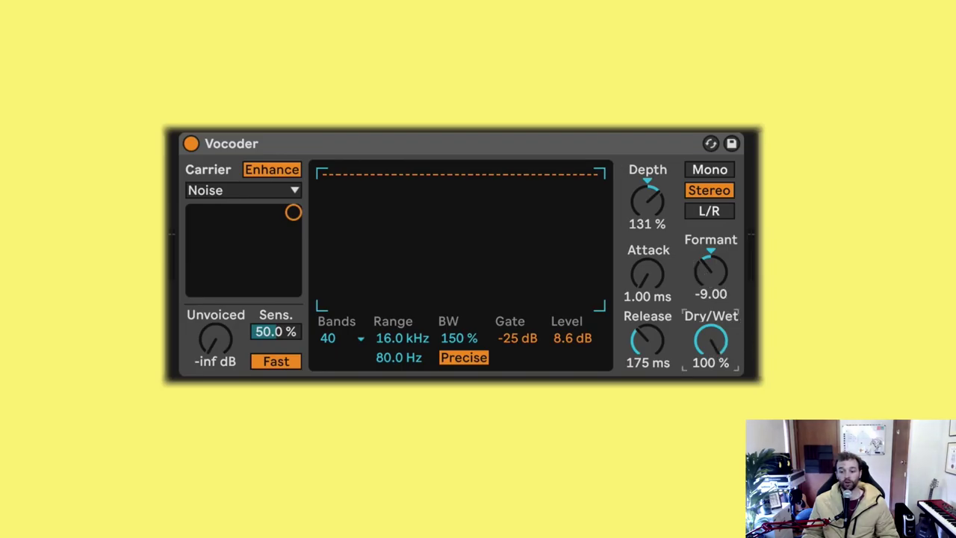
Audition Dry/Wet at 74.5% during playback, then return it to 100%.
{"action": "key", "text": "space"}
{"action": "left_click_drag", "start_coordinate": [709, 339], "coordinate": [710, 359]}
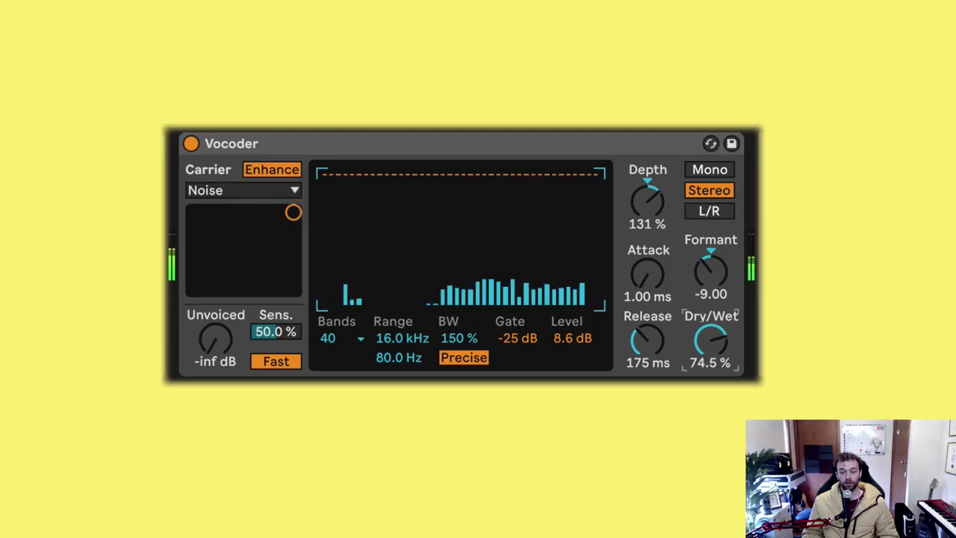
{"action": "left_click_drag", "start_coordinate": [710, 359], "coordinate": [710, 340]}
{"action": "key", "text": "space"}
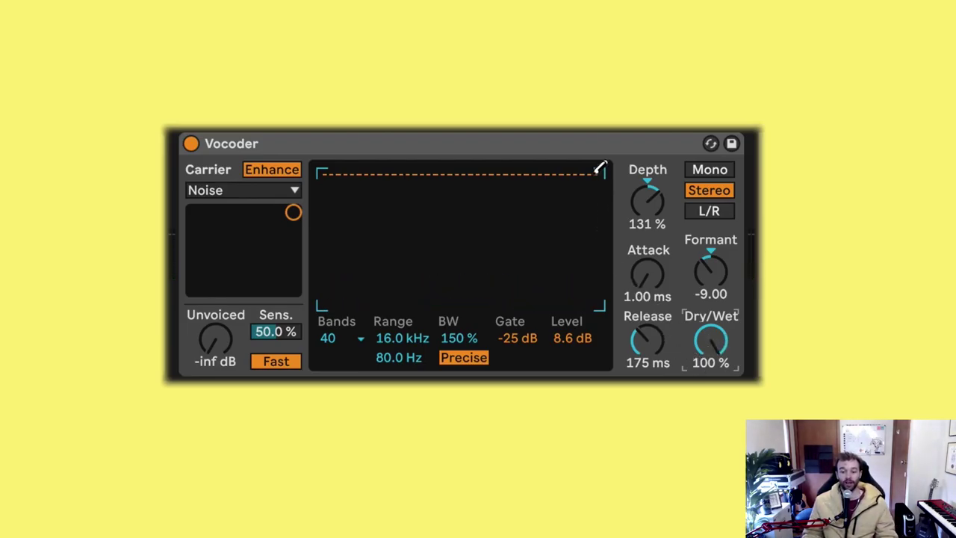
{"action": "left_click", "coordinate": [606, 148]}
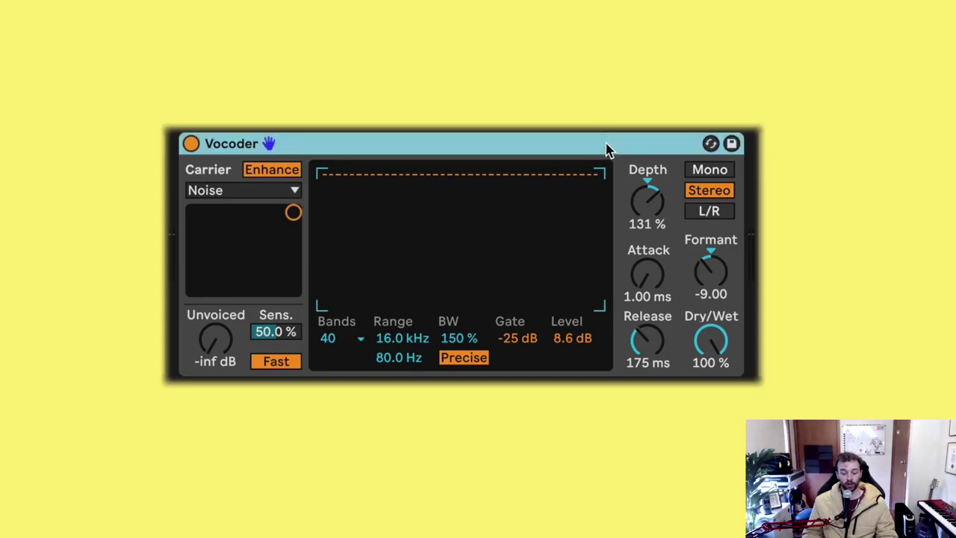
Group the Vocoder into an Audio Effect Rack and create a second chain.
{"action": "key", "text": "ctrl+g"}
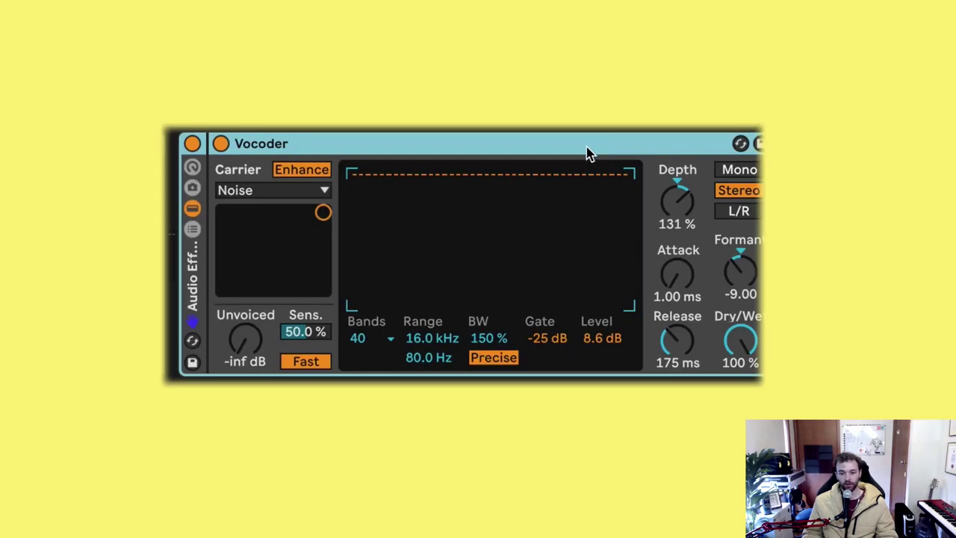
{"action": "left_click", "coordinate": [192, 231]}
{"action": "right_click", "coordinate": [261, 247]}
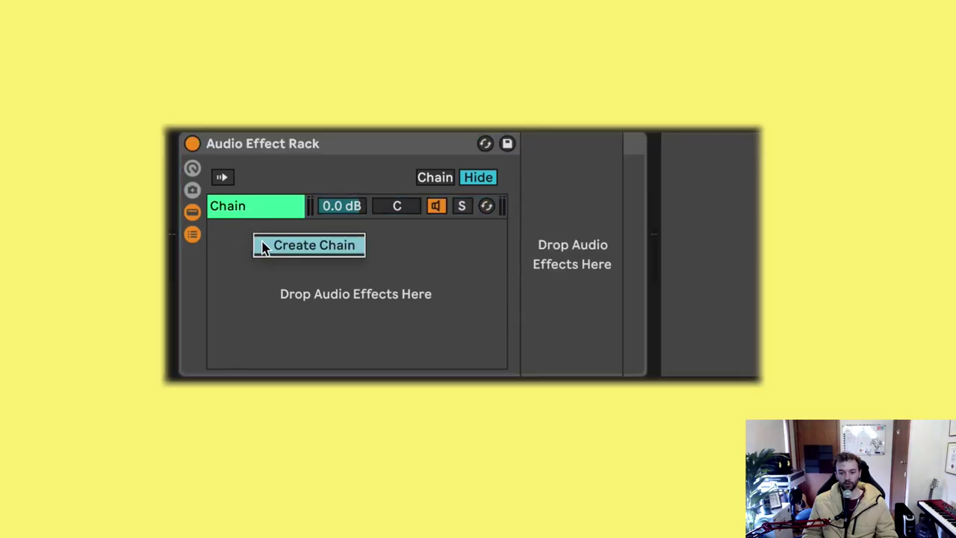
{"action": "left_click", "coordinate": [269, 253]}
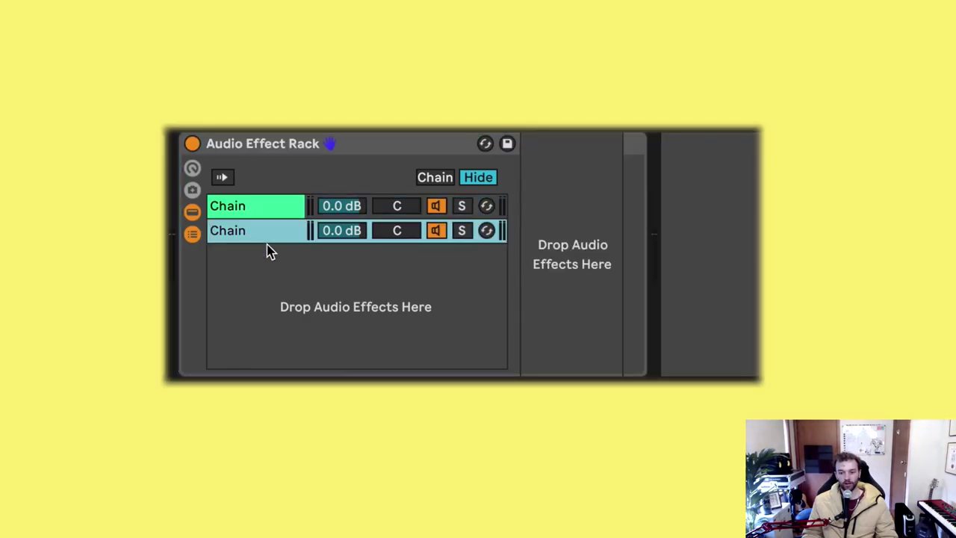
Rename the two rack chains to Water and Noise.
{"action": "left_click", "coordinate": [256, 210]}
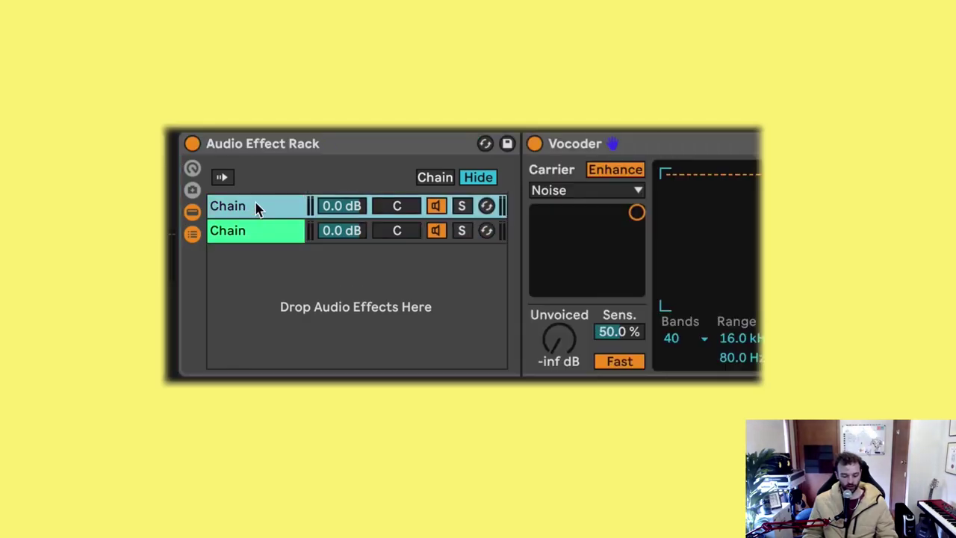
{"action": "key", "text": "ctrl+r"}
{"action": "type", "text": "Water"}
{"action": "key", "text": "Return"}
{"action": "left_click", "coordinate": [255, 238]}
{"action": "key", "text": "ctrl+r"}
{"action": "type", "text": "Noise"}
{"action": "key", "text": "Return"}
Set the Noise chain's volume to -16.2 dB.
{"action": "left_click_drag", "start_coordinate": [329, 230], "coordinate": [328, 321]}
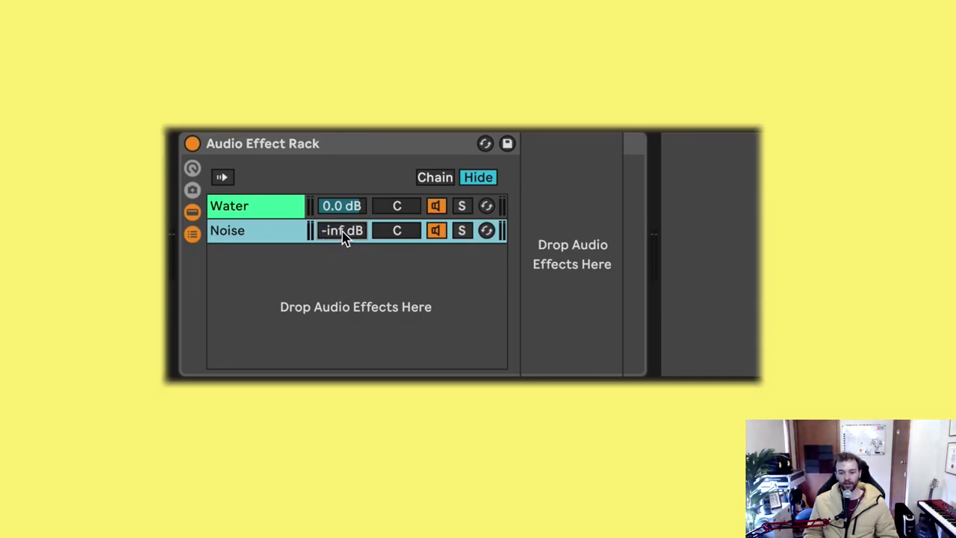
{"action": "left_click_drag", "start_coordinate": [341, 231], "coordinate": [341, 224]}
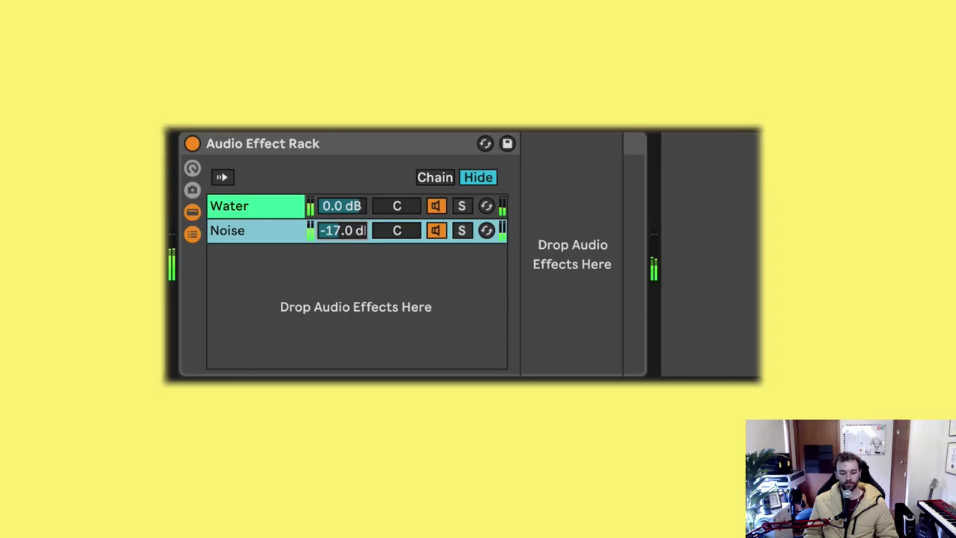
{"action": "left_click_drag", "start_coordinate": [342, 230], "coordinate": [342, 228]}
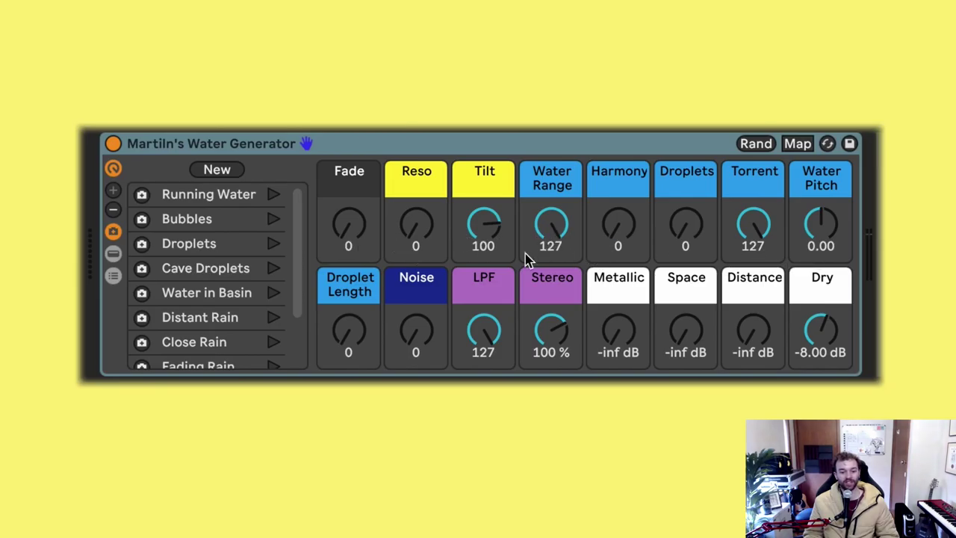
Recall Running Water: Water Range, Torrent and LPF at 127, Tilt 100, Water Pitch 0.00.
{"action": "scroll", "coordinate": [266, 237], "scroll_direction": "down", "scroll_amount": 3}
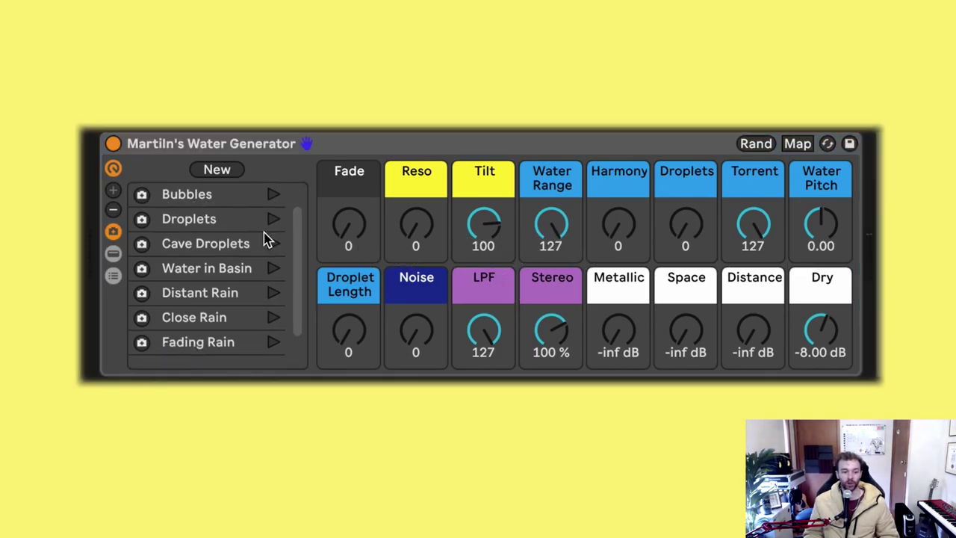
{"action": "scroll", "coordinate": [262, 266], "scroll_direction": "up", "scroll_amount": 3}
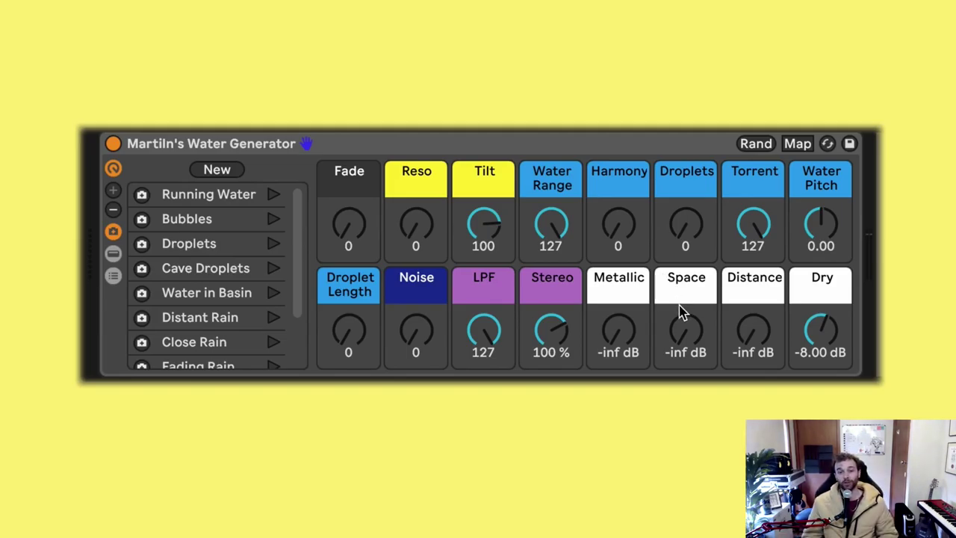
{"action": "left_click", "coordinate": [272, 200]}
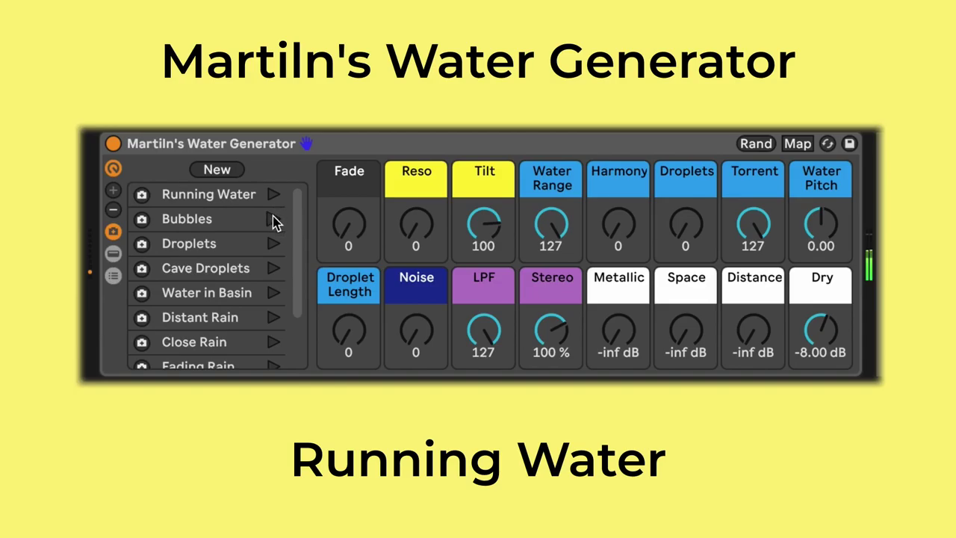
Recall the Bubbles variation with its Space macro raised, then the Droplets variation.
{"action": "left_click", "coordinate": [273, 220]}
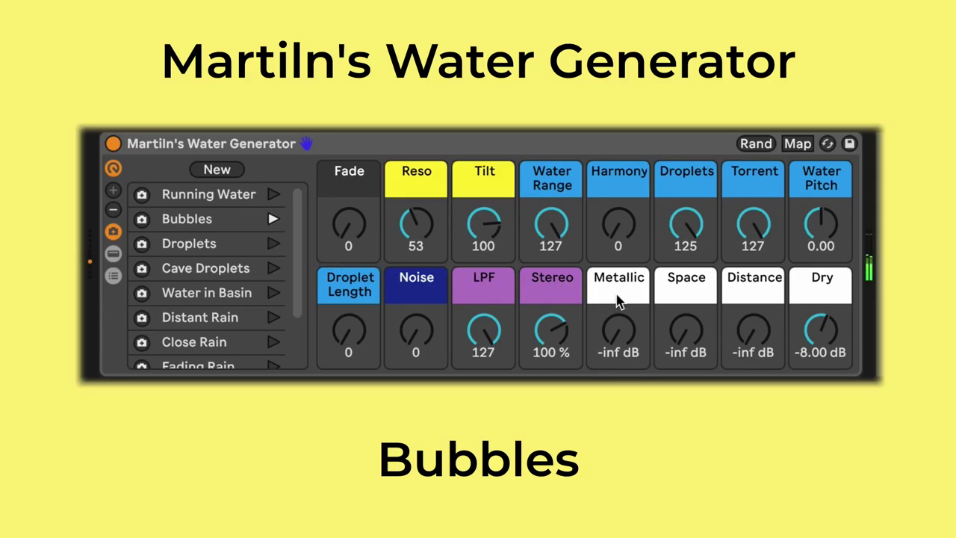
{"action": "left_click_drag", "start_coordinate": [699, 331], "coordinate": [699, 301]}
{"action": "left_click", "coordinate": [274, 246]}
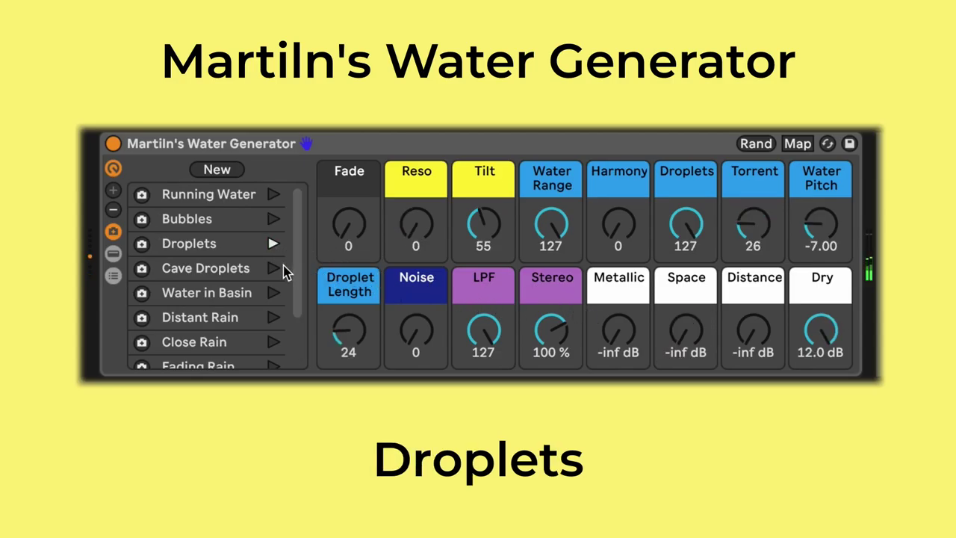
Recall Cave Droplets, raise its Water Pitch and Dry macros, then switch to Water in Basin.
{"action": "left_click", "coordinate": [274, 269]}
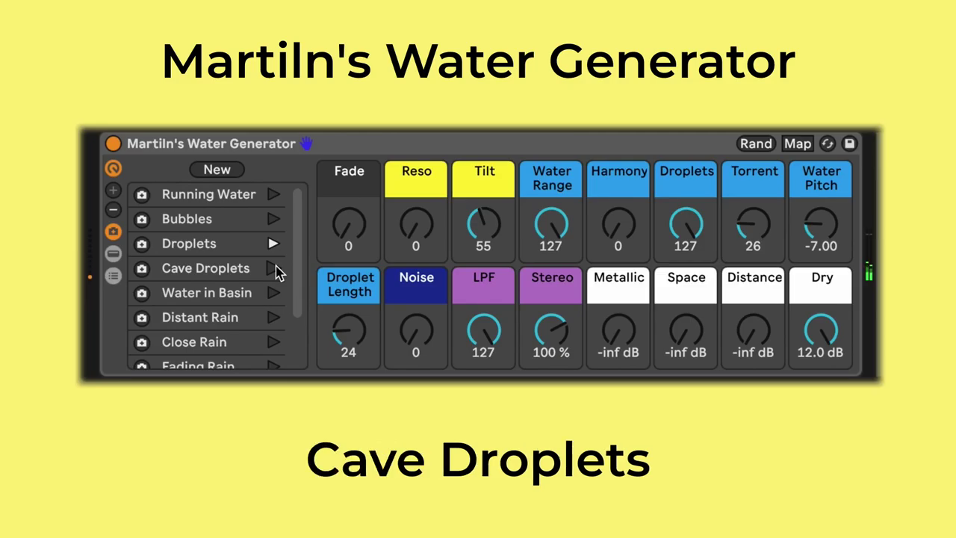
{"action": "left_click_drag", "start_coordinate": [820, 224], "coordinate": [820, 171]}
{"action": "left_click", "coordinate": [756, 234]}
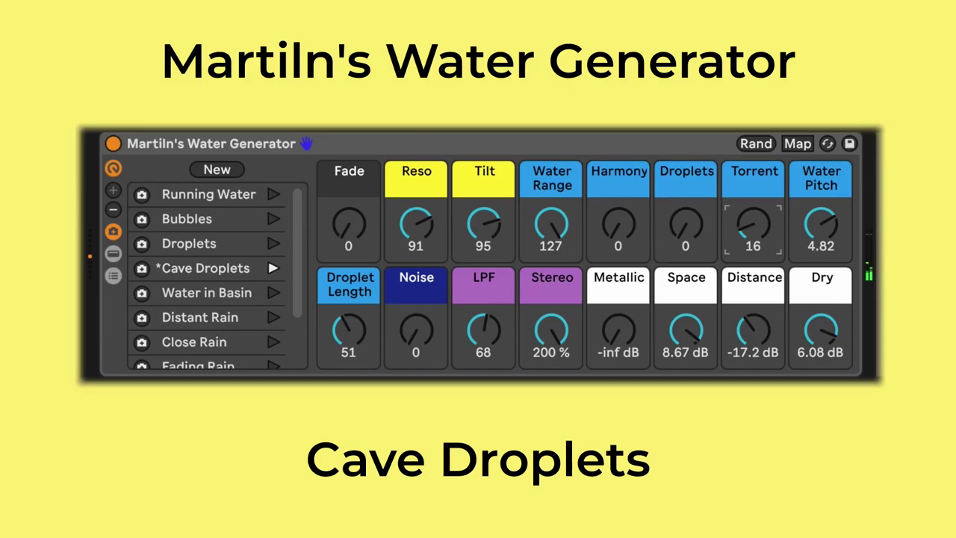
{"action": "left_click_drag", "start_coordinate": [818, 308], "coordinate": [819, 299]}
{"action": "left_click", "coordinate": [274, 293]}
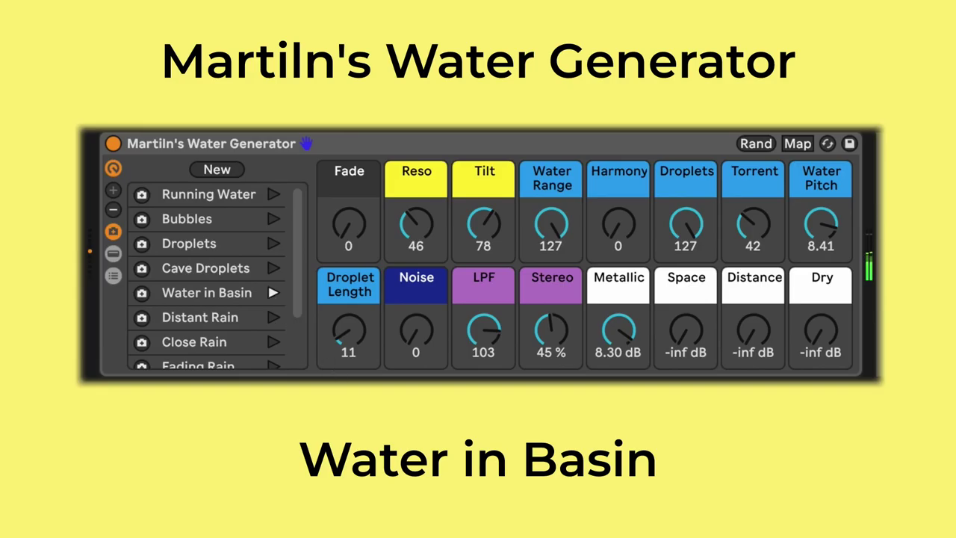
{"action": "scroll", "coordinate": [266, 287], "scroll_direction": "down", "scroll_amount": 2}
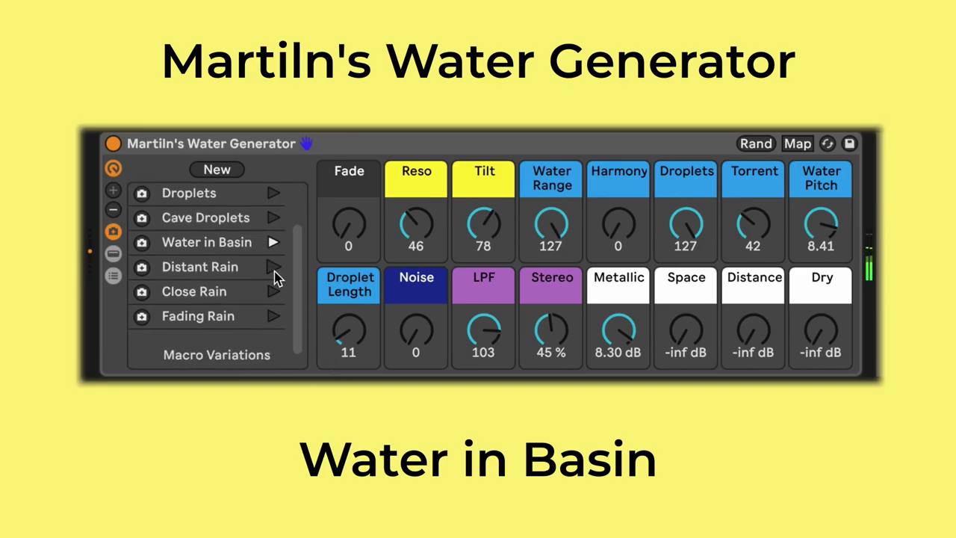
Recall Distant Rain and raise its Dry, Distance, Stereo, Droplet Length and Harmony macros.
{"action": "left_click", "coordinate": [273, 267]}
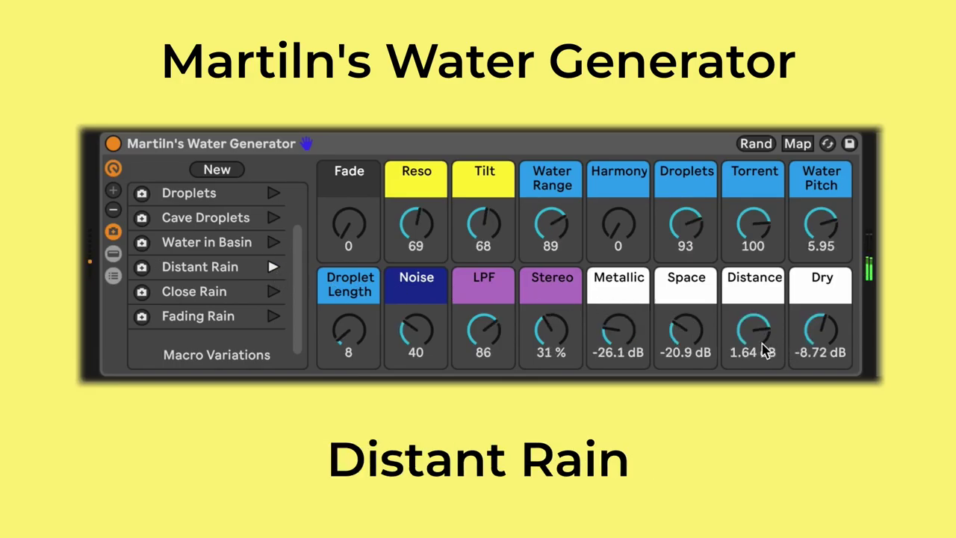
{"action": "left_click_drag", "start_coordinate": [815, 344], "coordinate": [816, 327]}
{"action": "left_click_drag", "start_coordinate": [743, 343], "coordinate": [744, 329]}
{"action": "left_click_drag", "start_coordinate": [565, 344], "coordinate": [565, 332]}
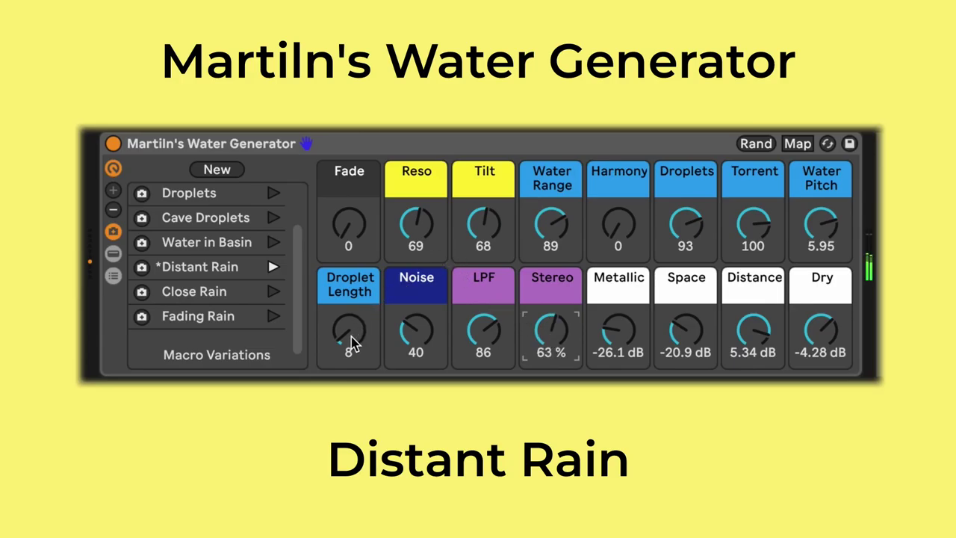
{"action": "left_click_drag", "start_coordinate": [352, 335], "coordinate": [352, 332]}
{"action": "left_click_drag", "start_coordinate": [619, 233], "coordinate": [620, 202]}
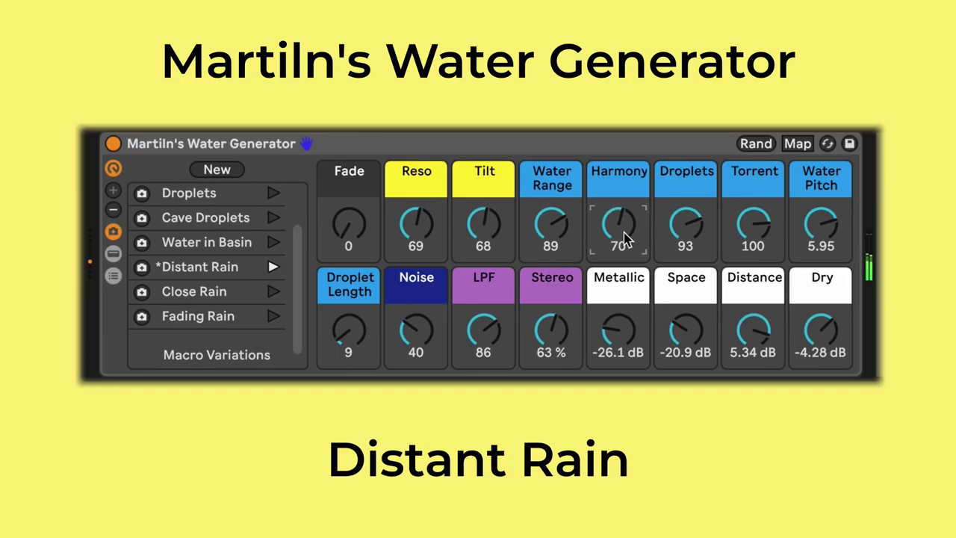
Recall Close Rain and set Space -12.1 dB, LPF 102, Harmony 66, Reso 41, Water Pitch 6.71.
{"action": "left_click", "coordinate": [273, 292]}
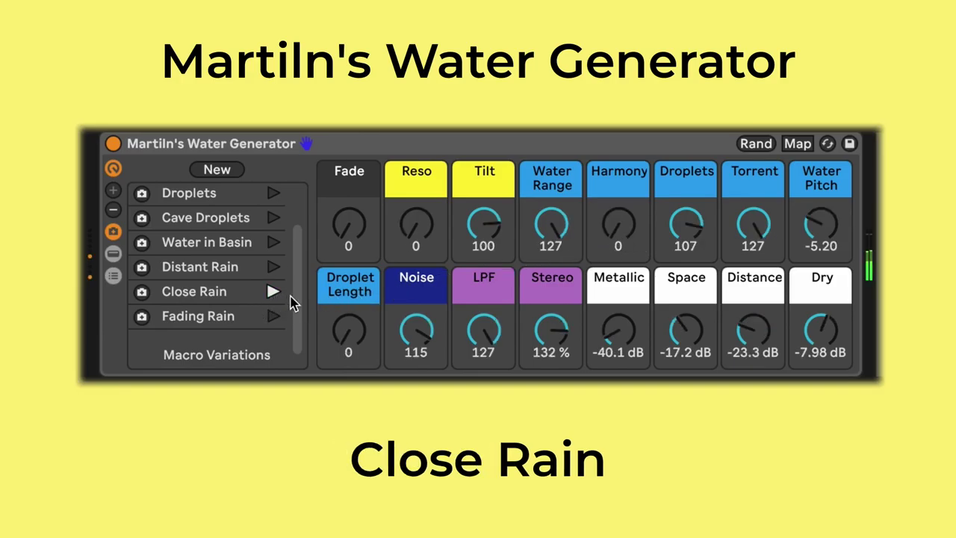
{"action": "left_click_drag", "start_coordinate": [684, 327], "coordinate": [684, 319]}
{"action": "left_click_drag", "start_coordinate": [486, 333], "coordinate": [486, 345]}
{"action": "left_click_drag", "start_coordinate": [608, 239], "coordinate": [608, 229]}
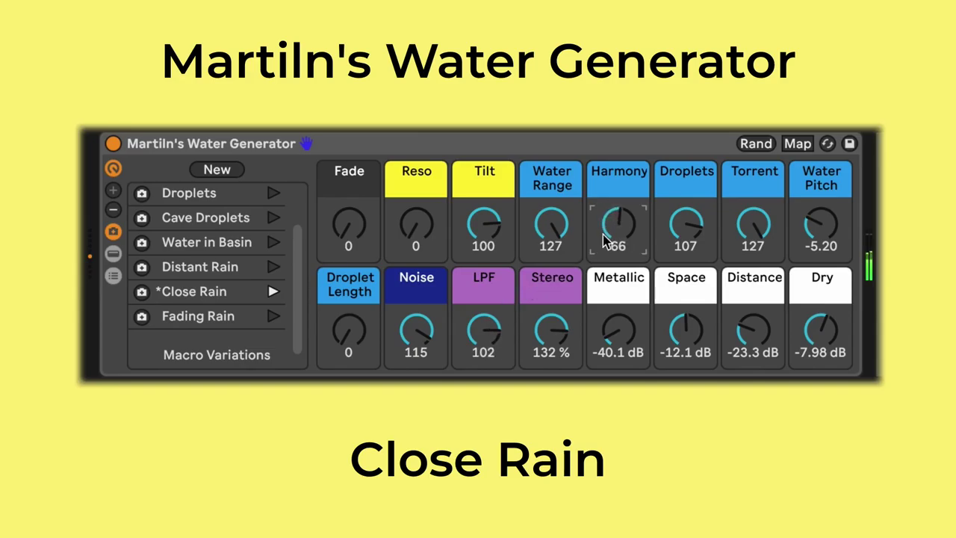
{"action": "left_click_drag", "start_coordinate": [418, 237], "coordinate": [418, 221]}
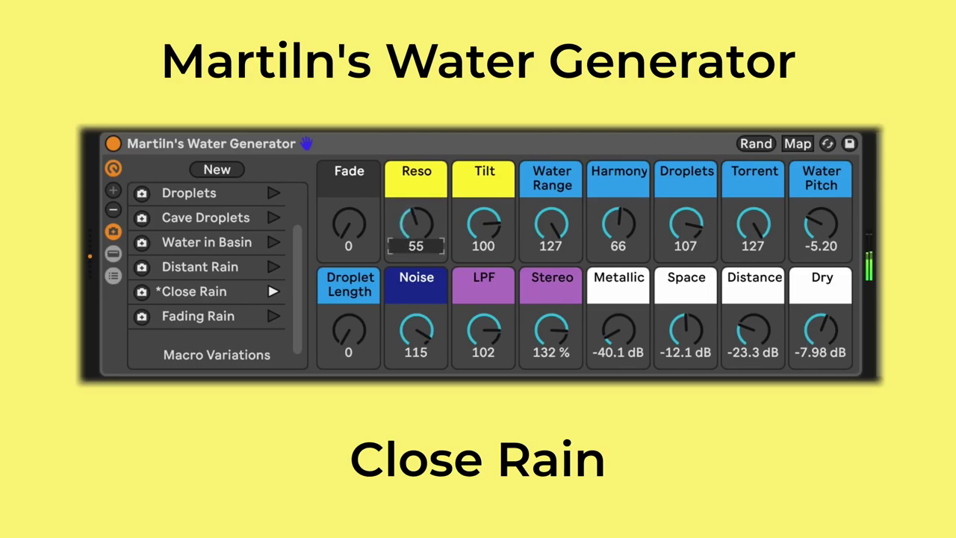
{"action": "mouse_move", "coordinate": [834, 226]}
{"action": "left_mouse_down"}
{"action": "mouse_move", "coordinate": [833, 209]}
{"action": "mouse_move", "coordinate": [834, 218]}
{"action": "left_mouse_up"}
{"action": "left_click_drag", "start_coordinate": [421, 239], "coordinate": [420, 246]}
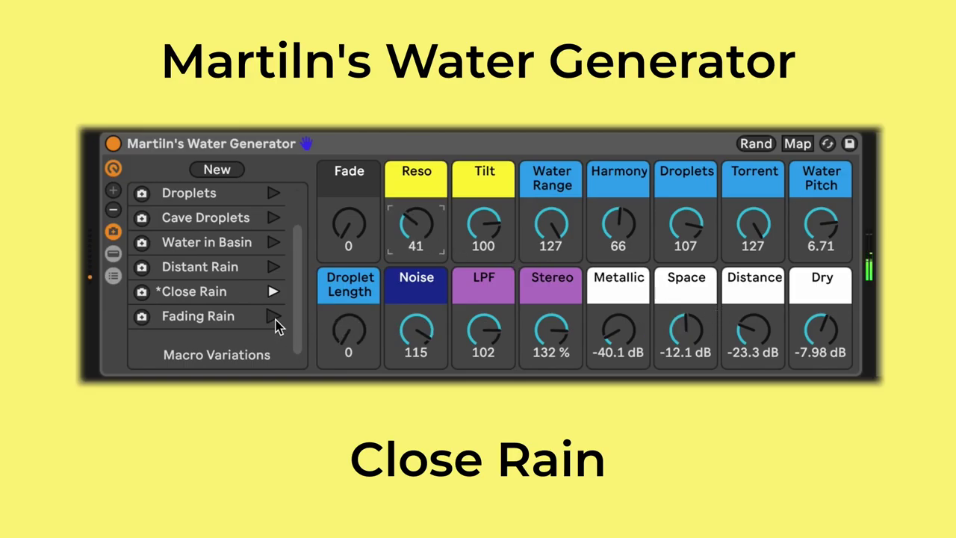
Recall Fading Rain and bring its Space macro up from -inf dB to -14.6 dB.
{"action": "left_click", "coordinate": [274, 316]}
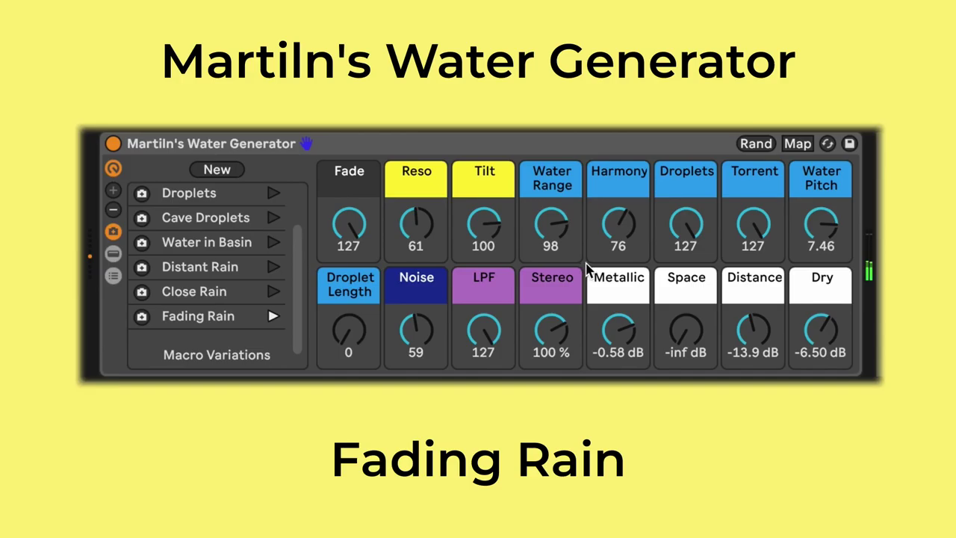
{"action": "left_click_drag", "start_coordinate": [695, 330], "coordinate": [695, 297]}
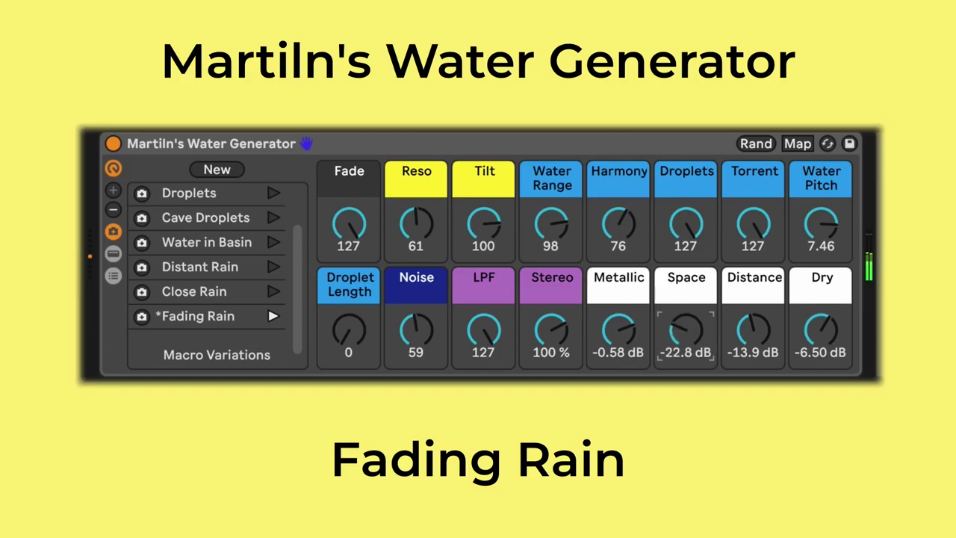
{"action": "left_click_drag", "start_coordinate": [694, 290], "coordinate": [695, 279]}
{"action": "left_click_drag", "start_coordinate": [695, 338], "coordinate": [694, 348]}
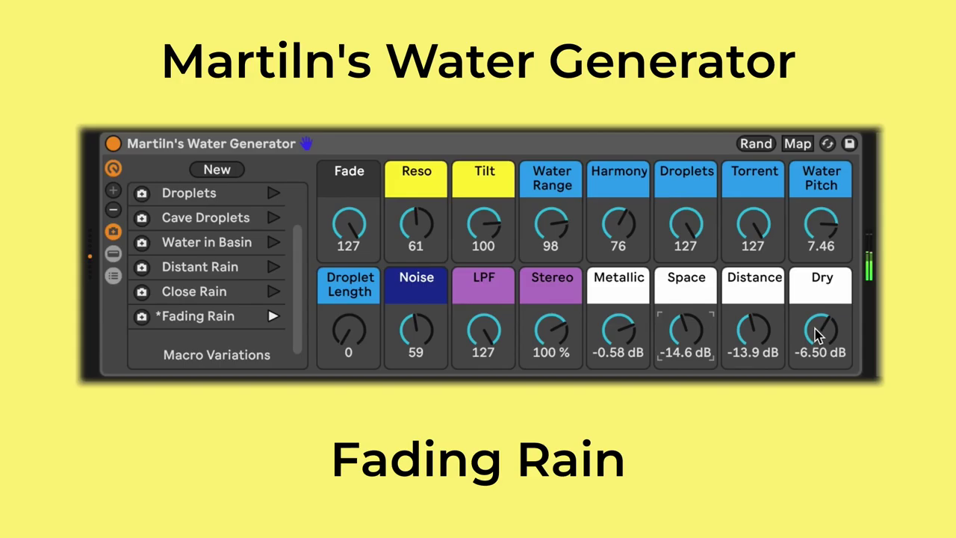